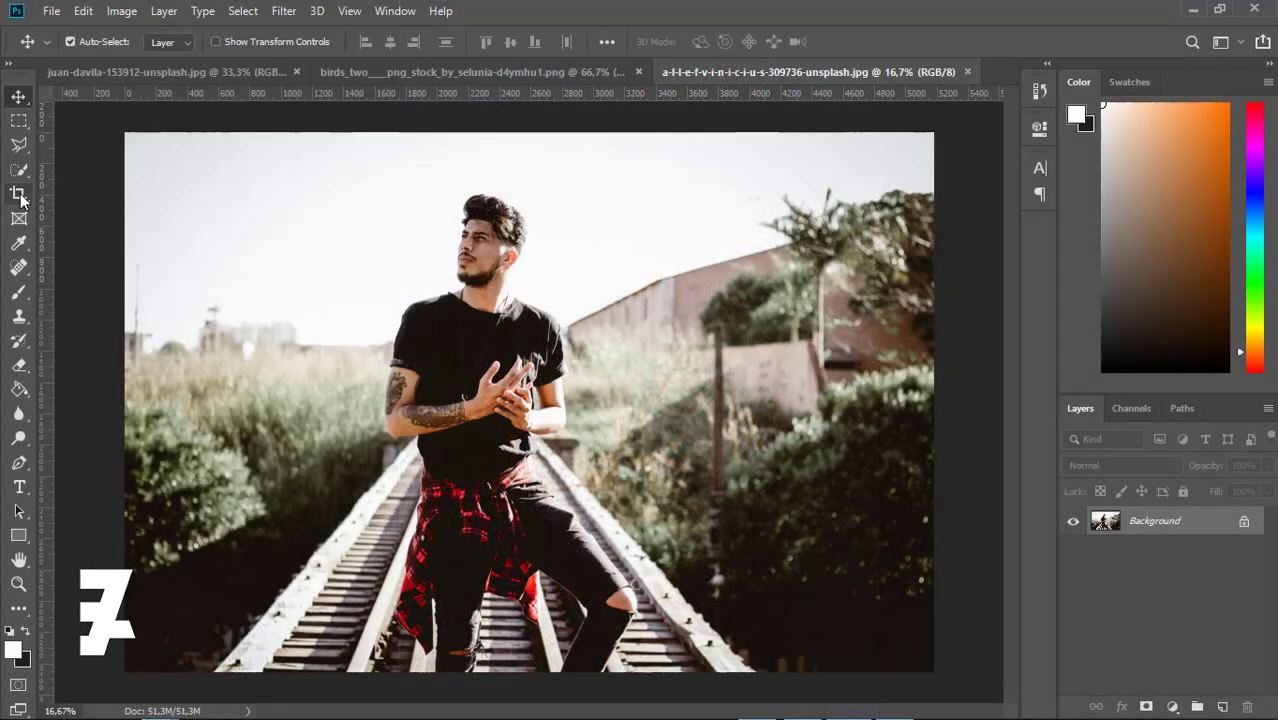
# - Pick the Crop tool to start cropping the railway portrait
pyautogui.click(19, 195)
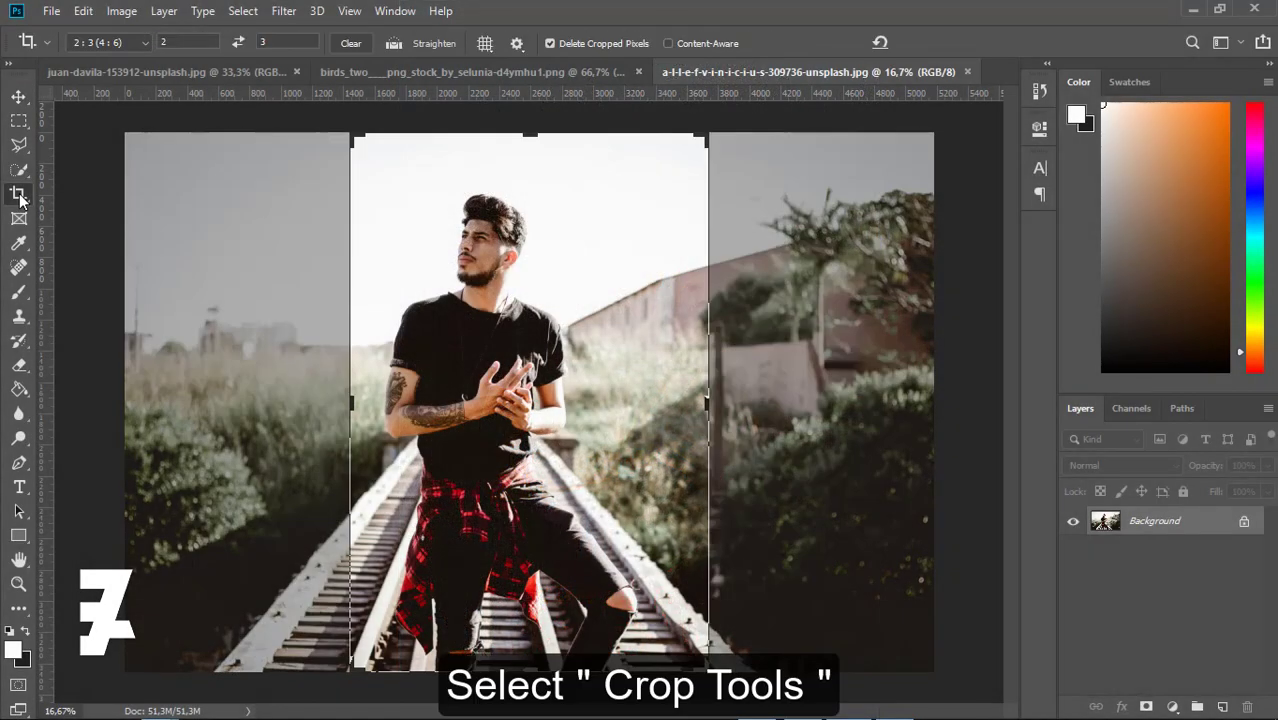
# - Crop the photo to a 2:3 (4:6) frame centred on the man and apply it
pyautogui.click(133, 42)
pyautogui.click(138, 163)
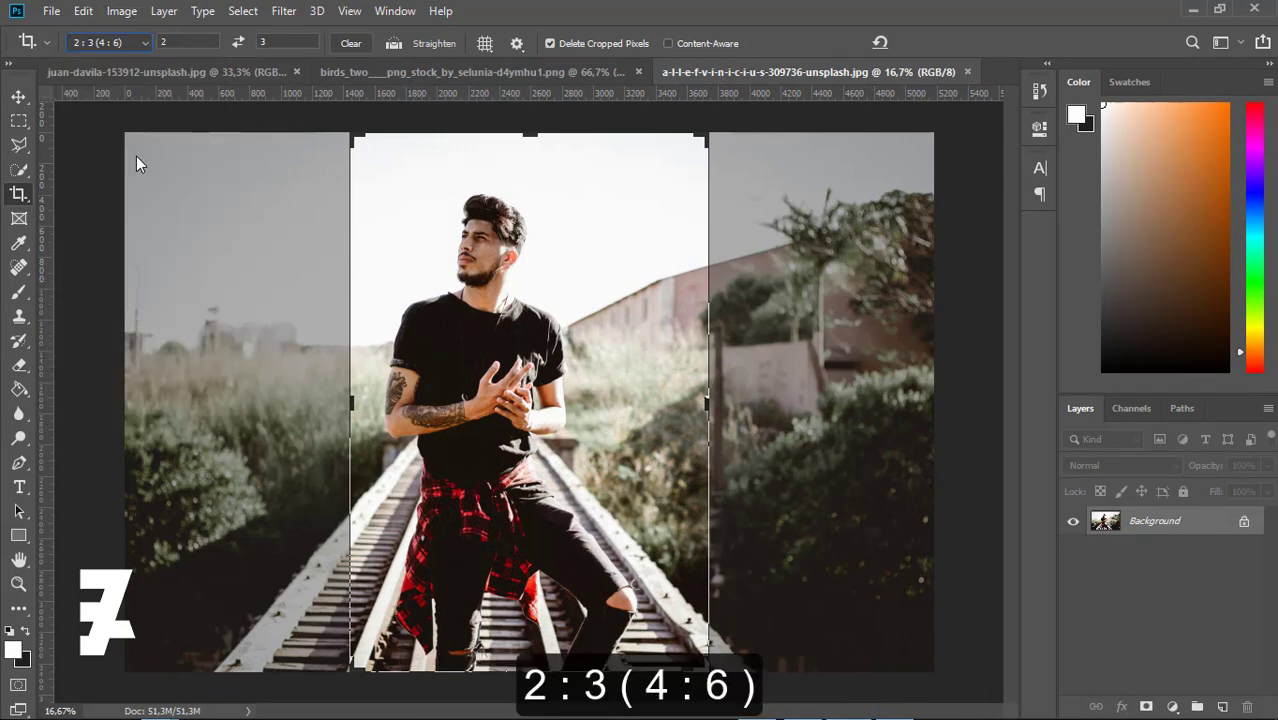
pyautogui.moveTo(495, 360)
pyautogui.mouseDown()
pyautogui.moveTo(552, 346)
pyautogui.moveTo(550, 365)
pyautogui.mouseUp()
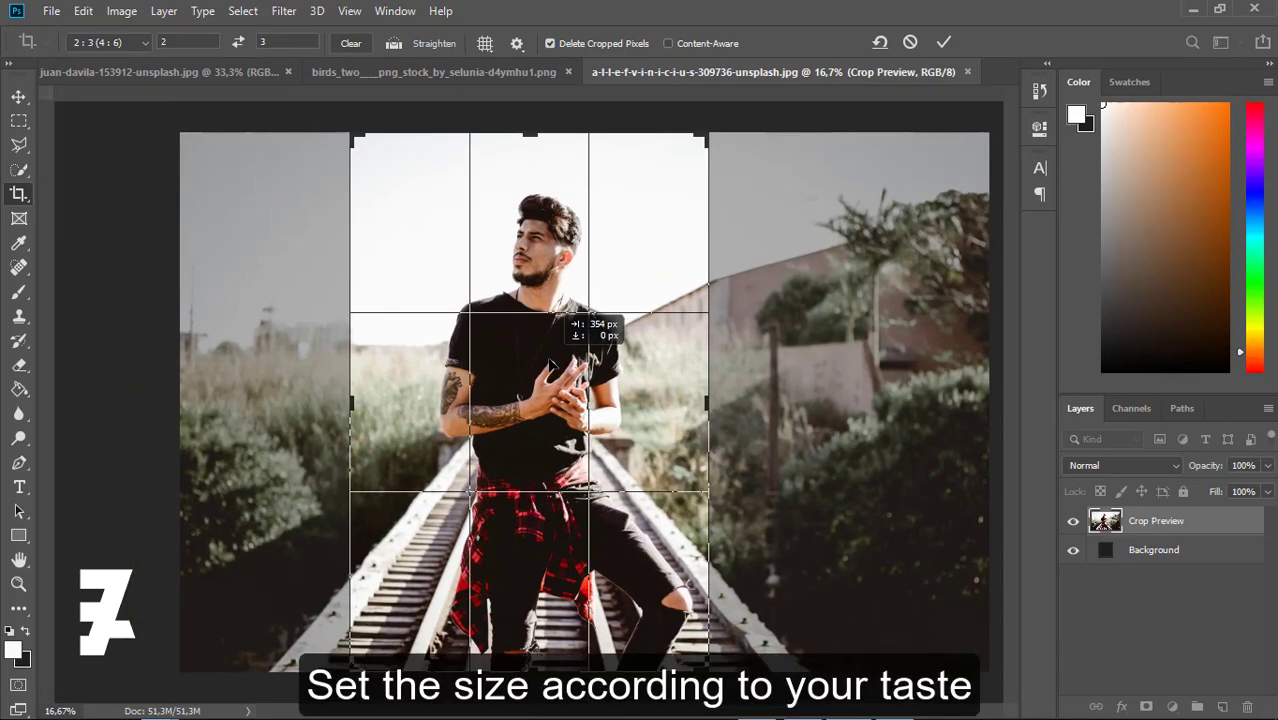
pyautogui.moveTo(530, 668); pyautogui.dragTo(533, 637)
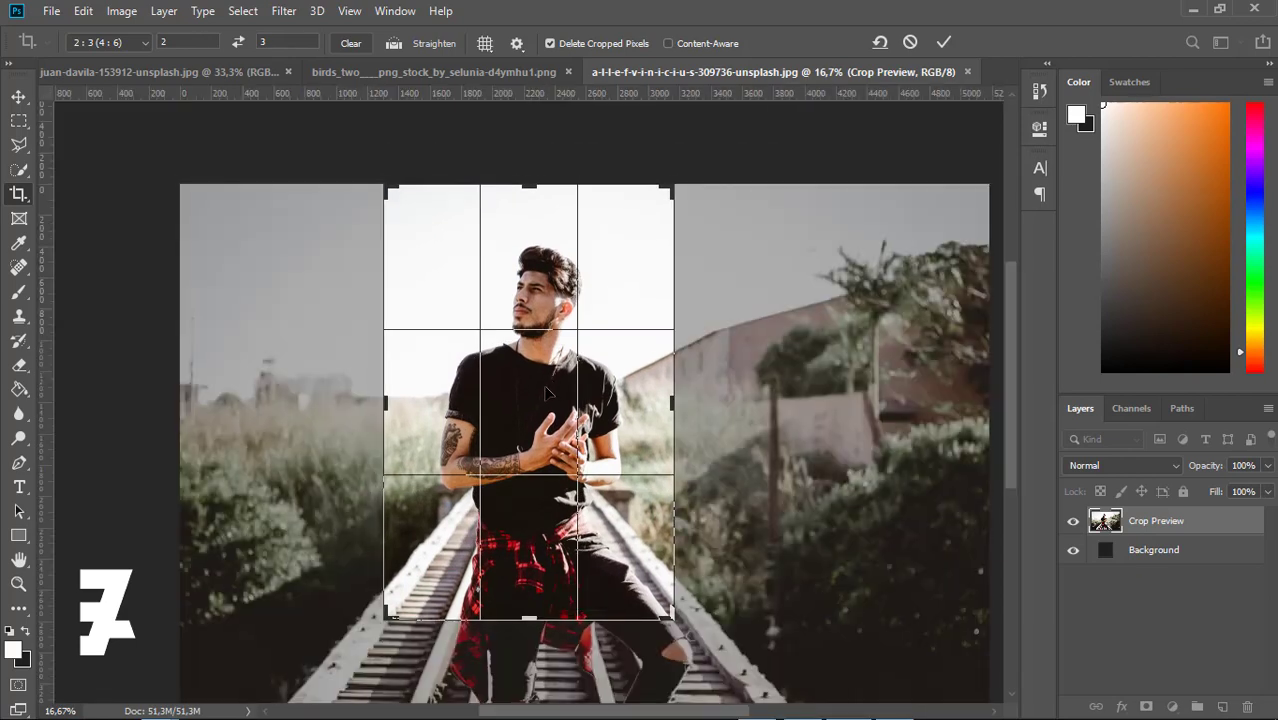
pyautogui.moveTo(537, 393); pyautogui.dragTo(536, 393)
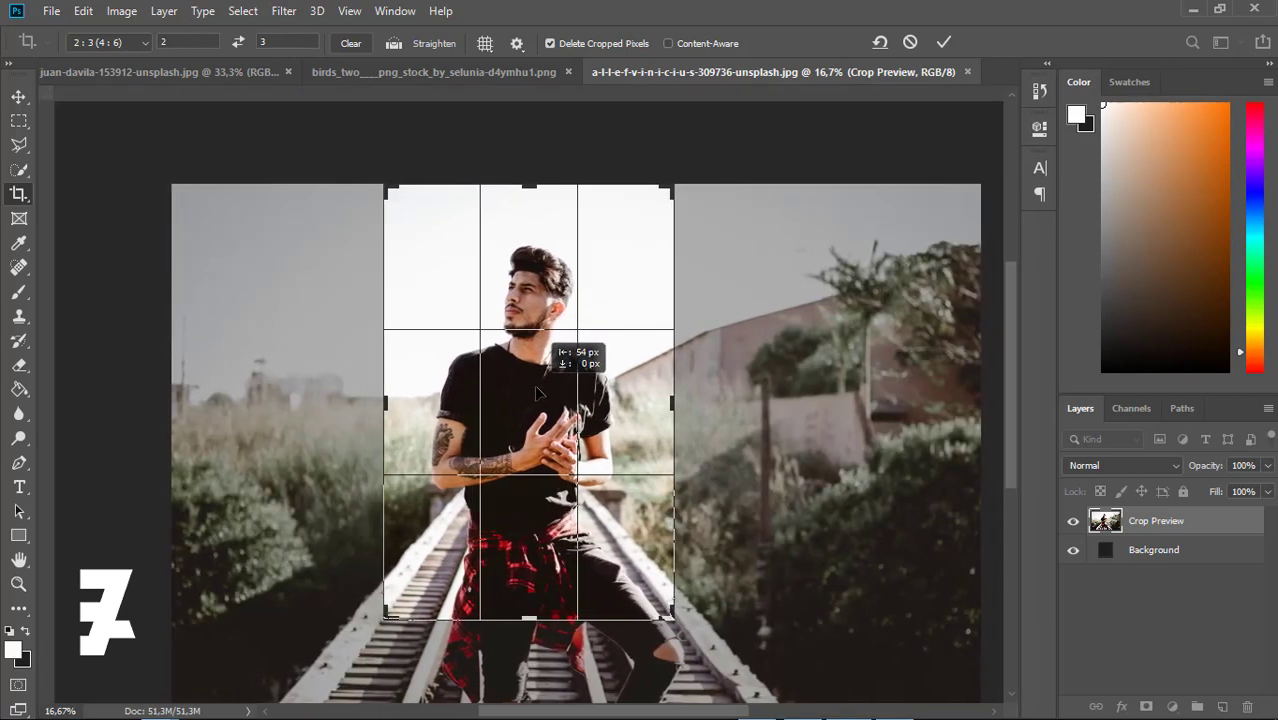
pyautogui.click(19, 96)
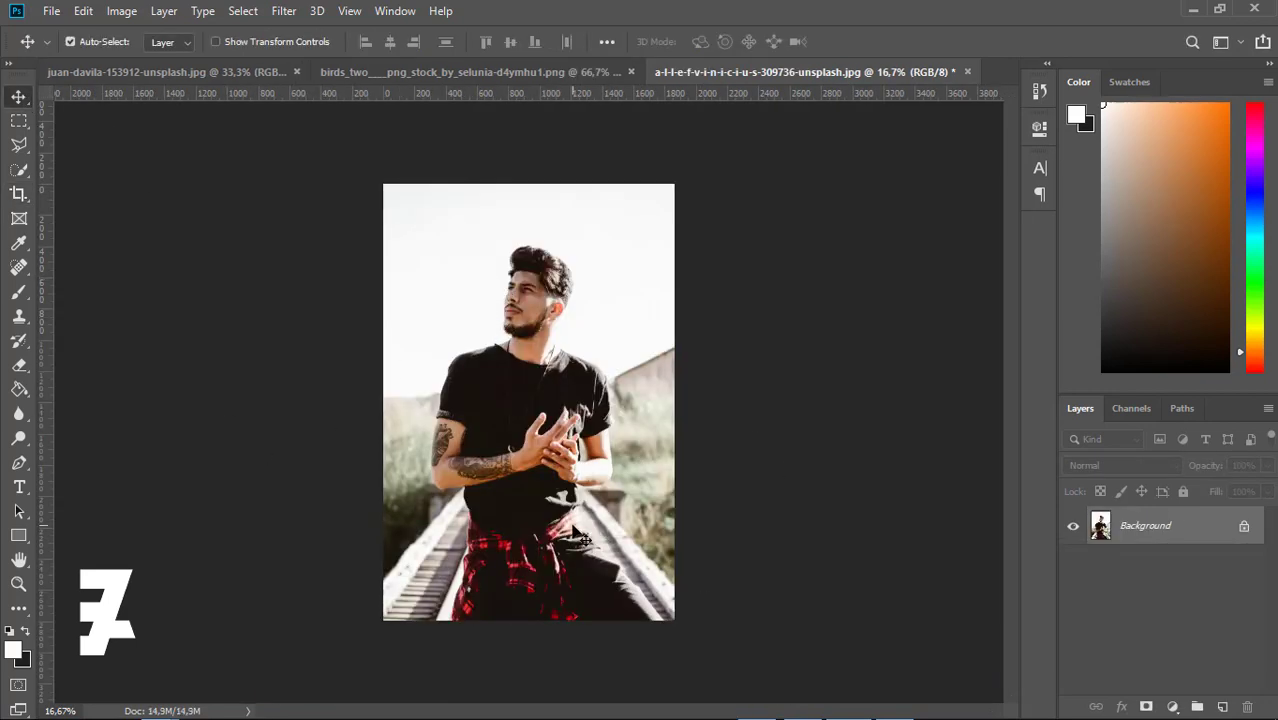
# - Duplicate the photo to Layer 1, hide Background, and ready a 7 px Quick Selection brush
pyautogui.hotkey('ctrl', 'j')
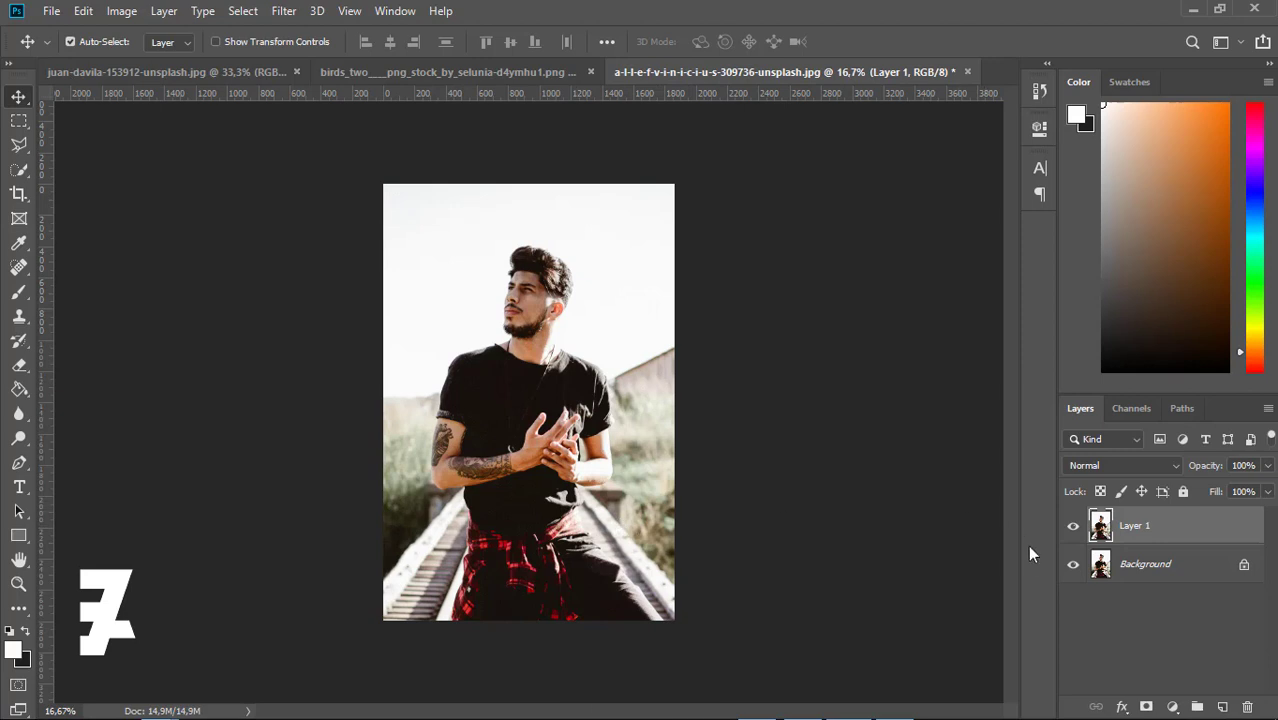
pyautogui.click(1073, 564)
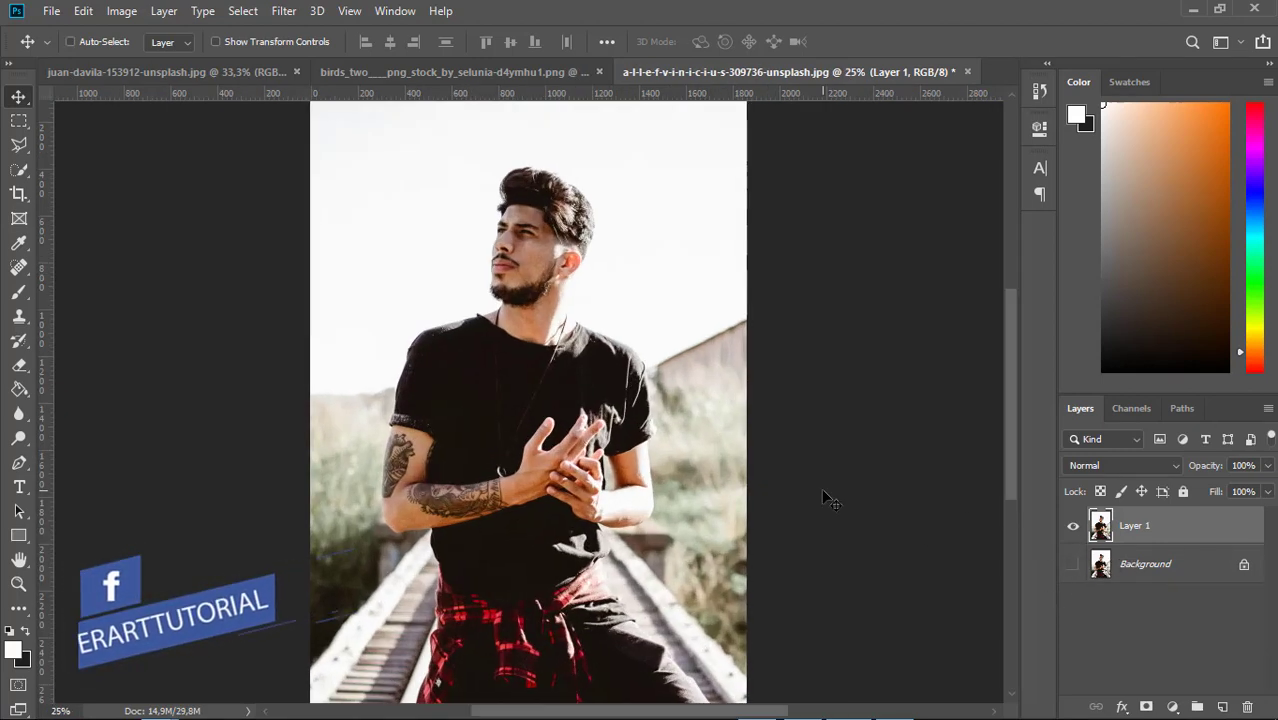
pyautogui.click(20, 171)
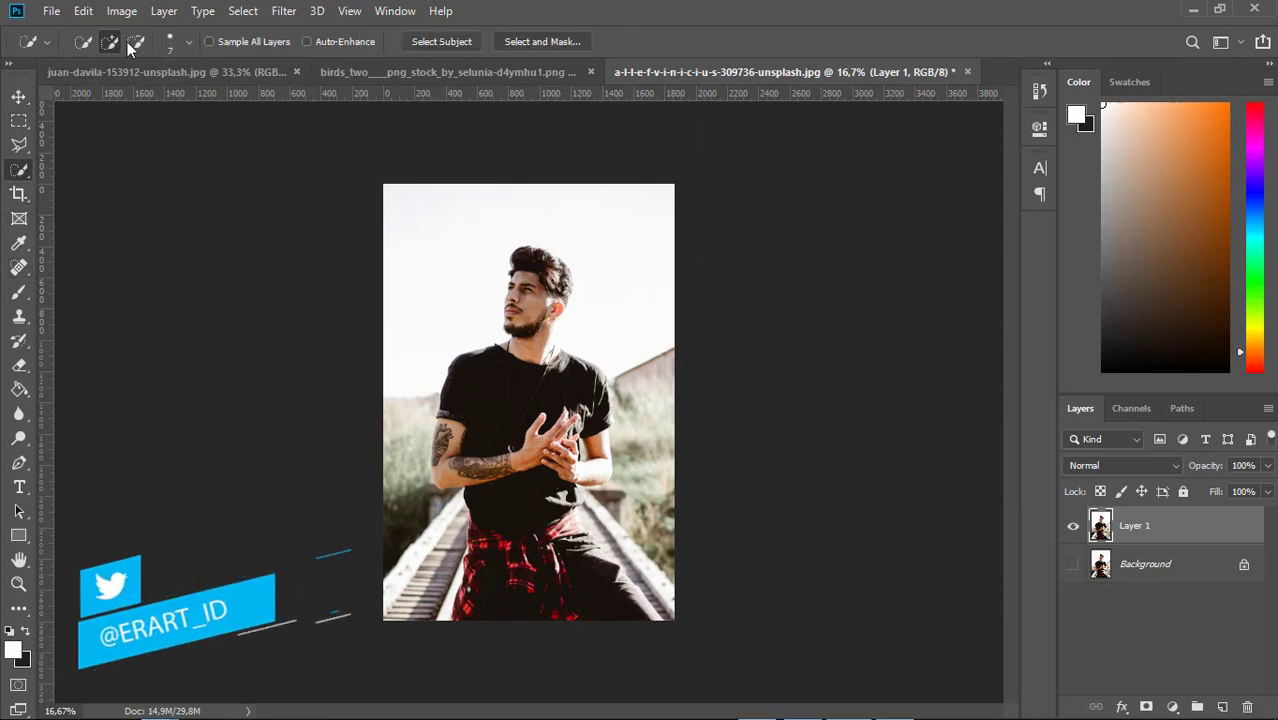
pyautogui.click(187, 42)
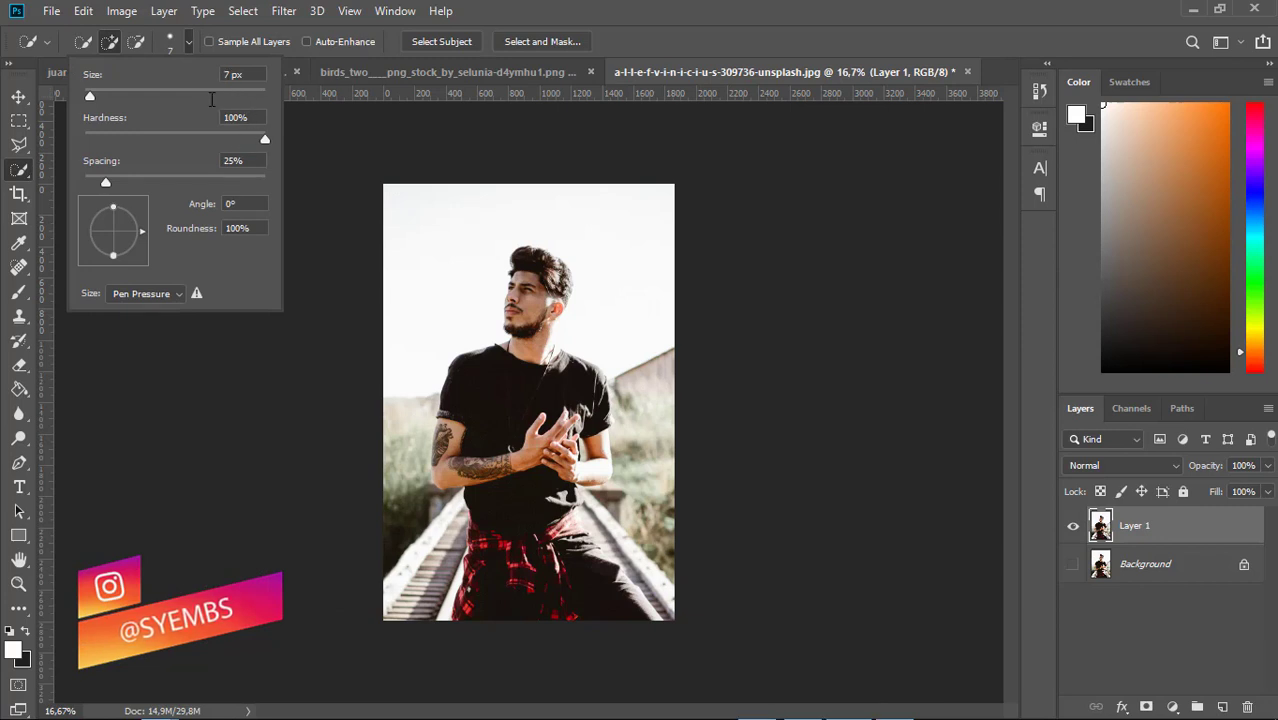
pyautogui.click(189, 42)
# - Quick-select the man's shirt, arms, hands, torso, trousers, and his ear and face edge
pyautogui.hotkey('ctrl', '+')
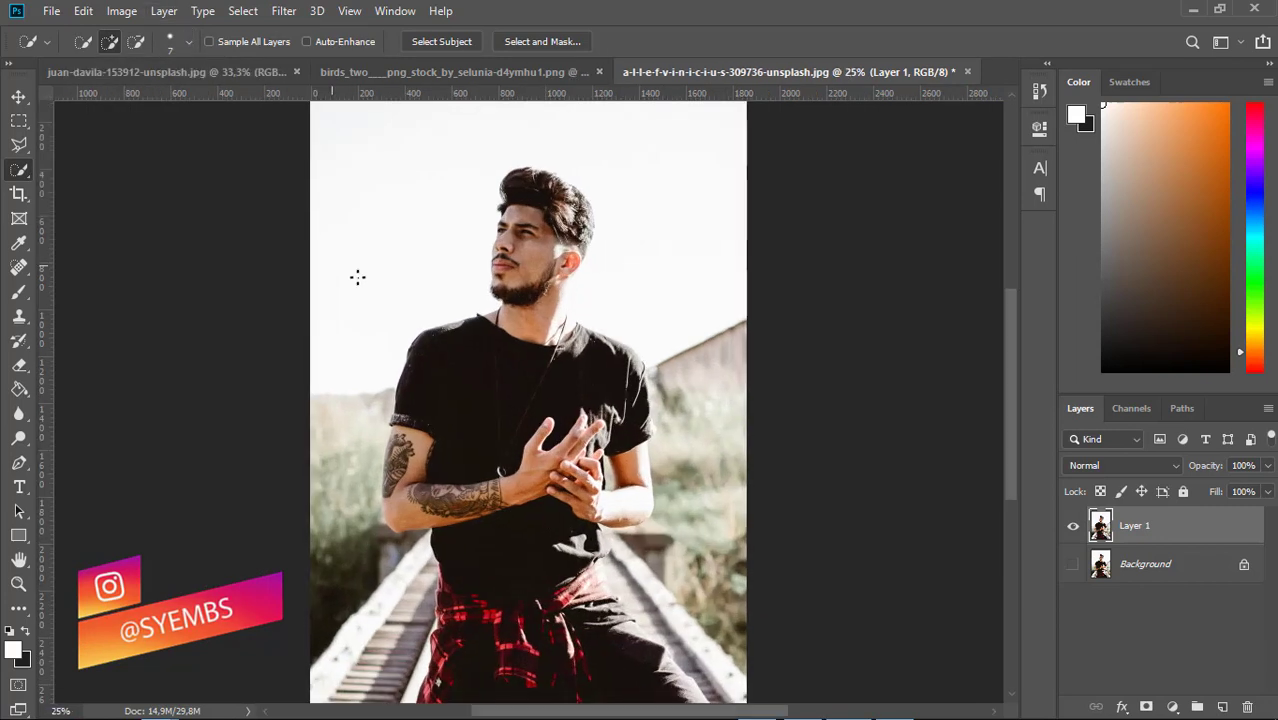
pyautogui.moveTo(463, 483)
pyautogui.mouseDown()
pyautogui.moveTo(418, 476)
pyautogui.moveTo(427, 505)
pyautogui.mouseUp()
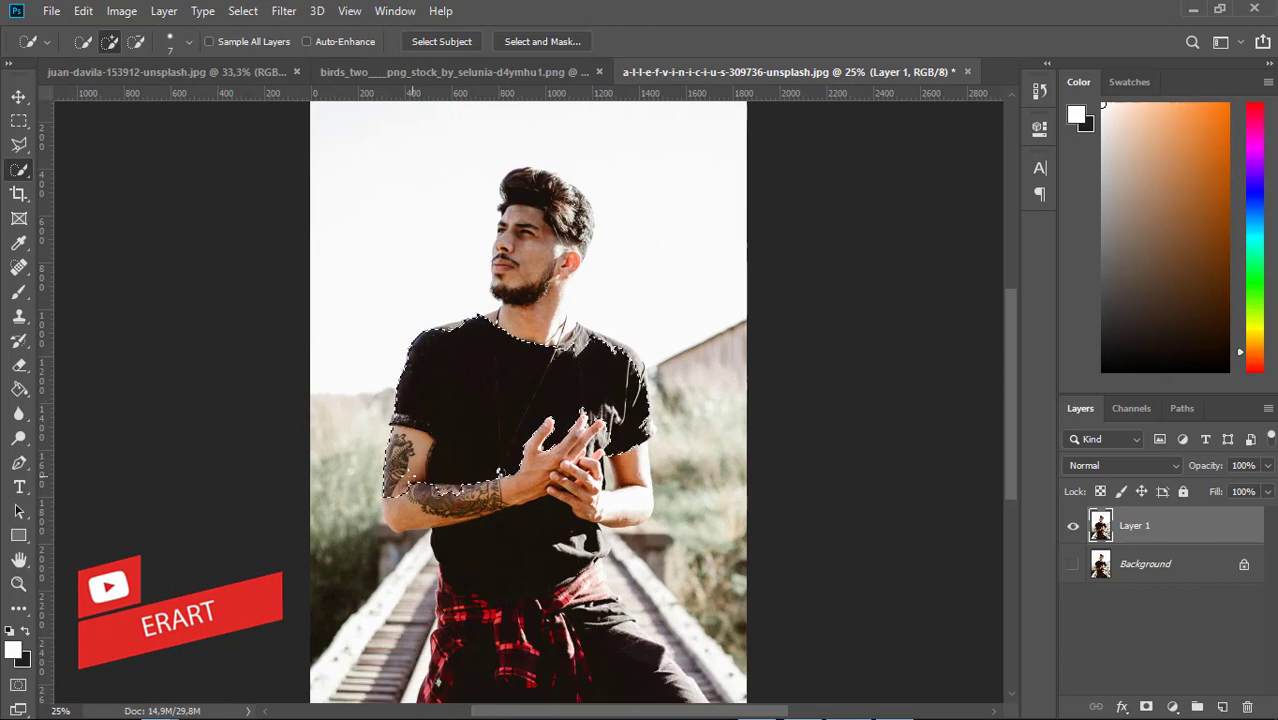
pyautogui.moveTo(604, 436)
pyautogui.mouseDown()
pyautogui.moveTo(560, 480)
pyautogui.moveTo(608, 508)
pyautogui.mouseUp()
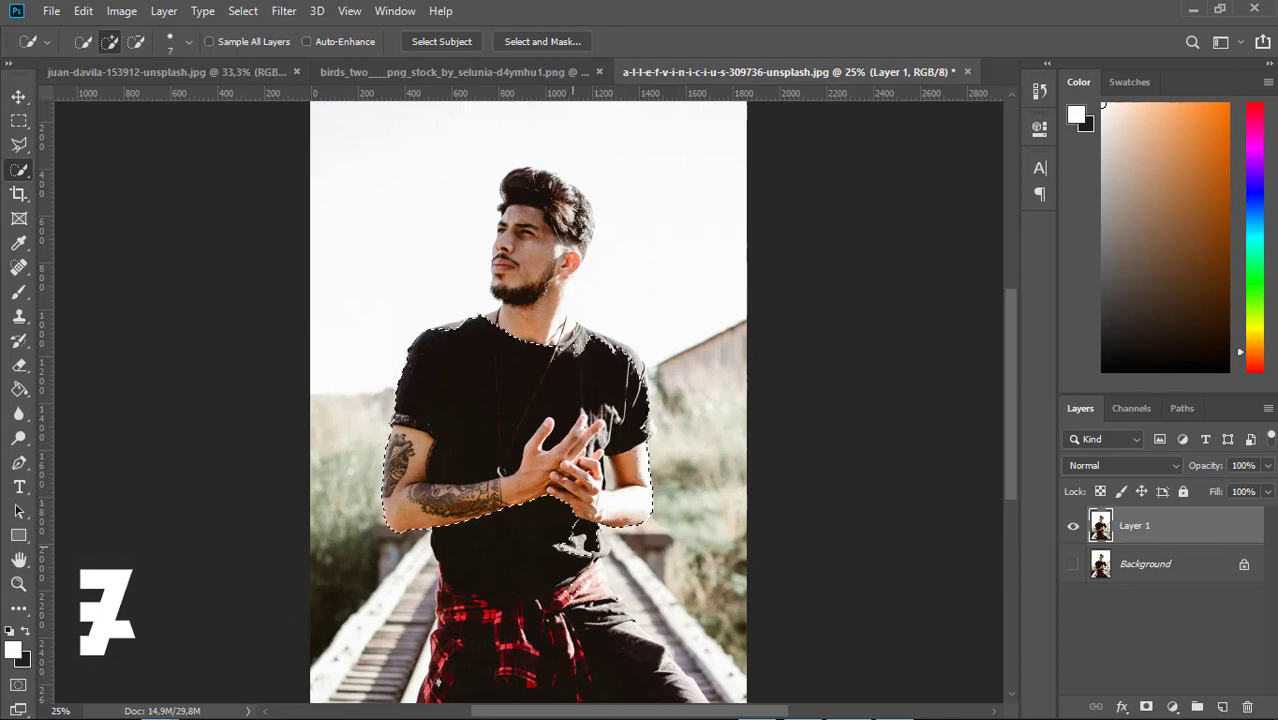
pyautogui.moveTo(577, 560); pyautogui.dragTo(629, 625)
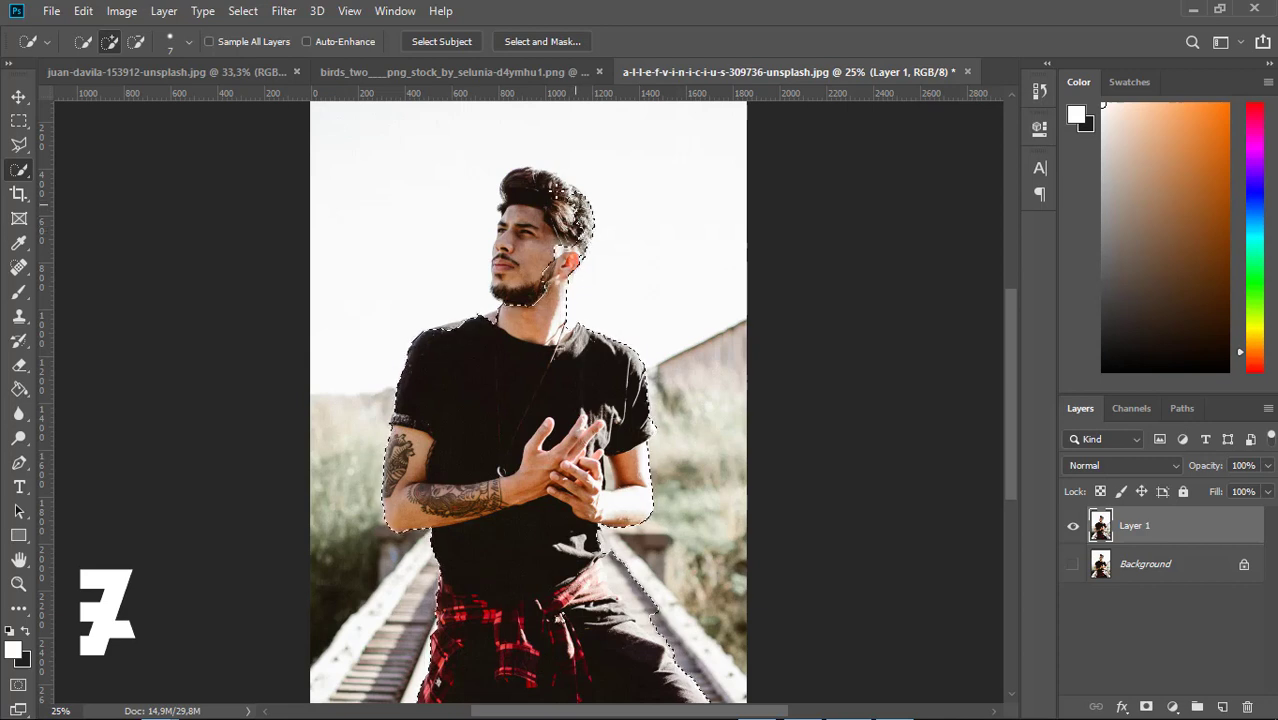
pyautogui.moveTo(562, 252); pyautogui.dragTo(505, 232)
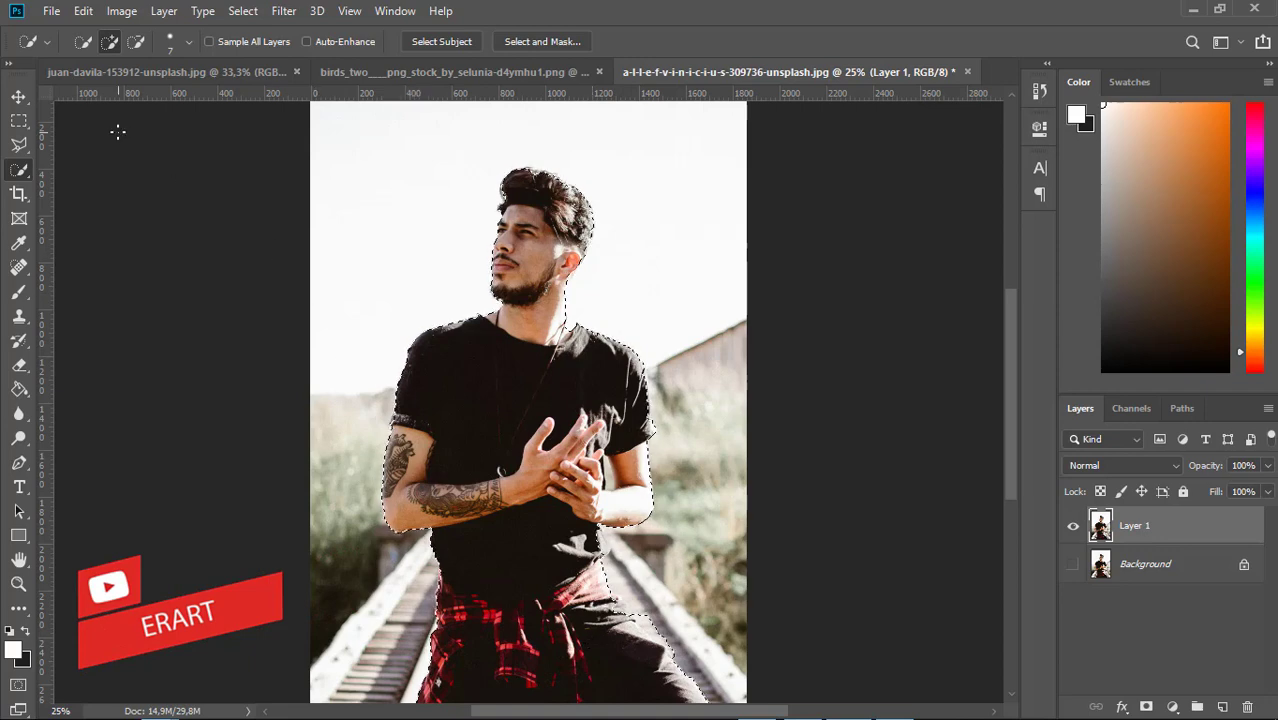
# - Mask out everything around the man on Layer 1, then switch to the Polygonal Lasso zoomed in
pyautogui.click(18, 96)
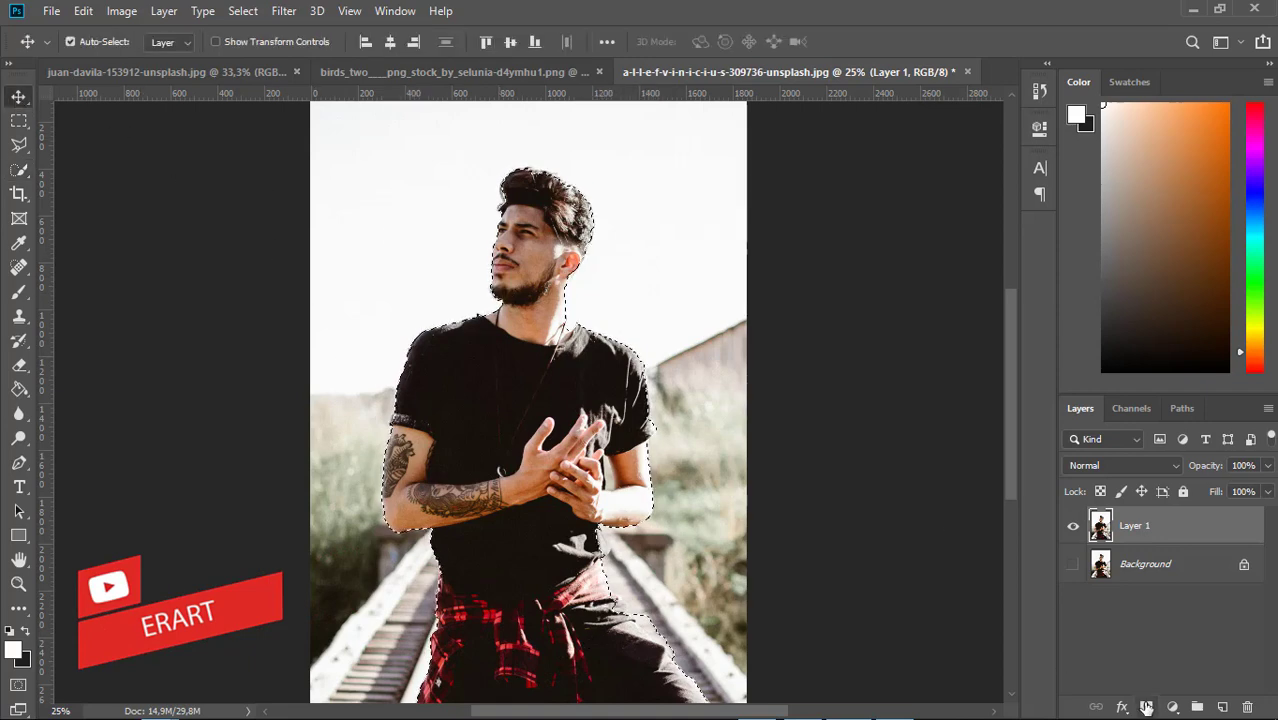
pyautogui.click(1146, 706)
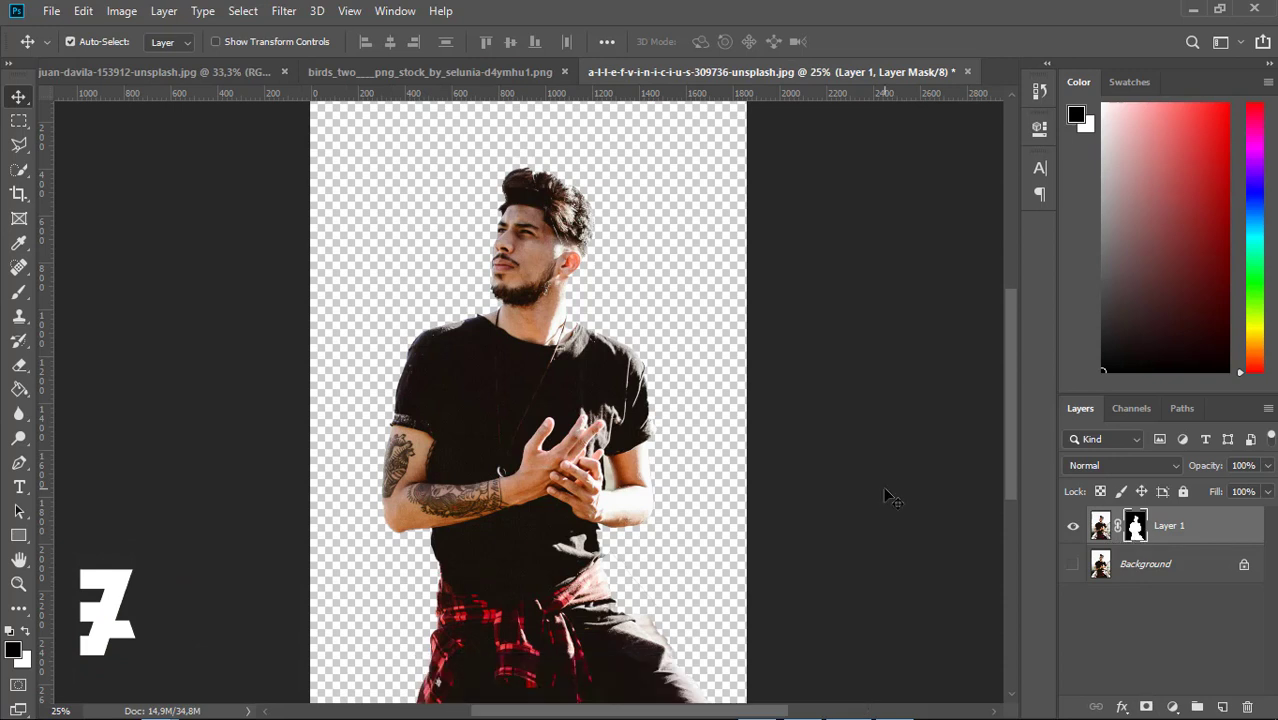
pyautogui.click(19, 145)
pyautogui.rightClick(19, 145)
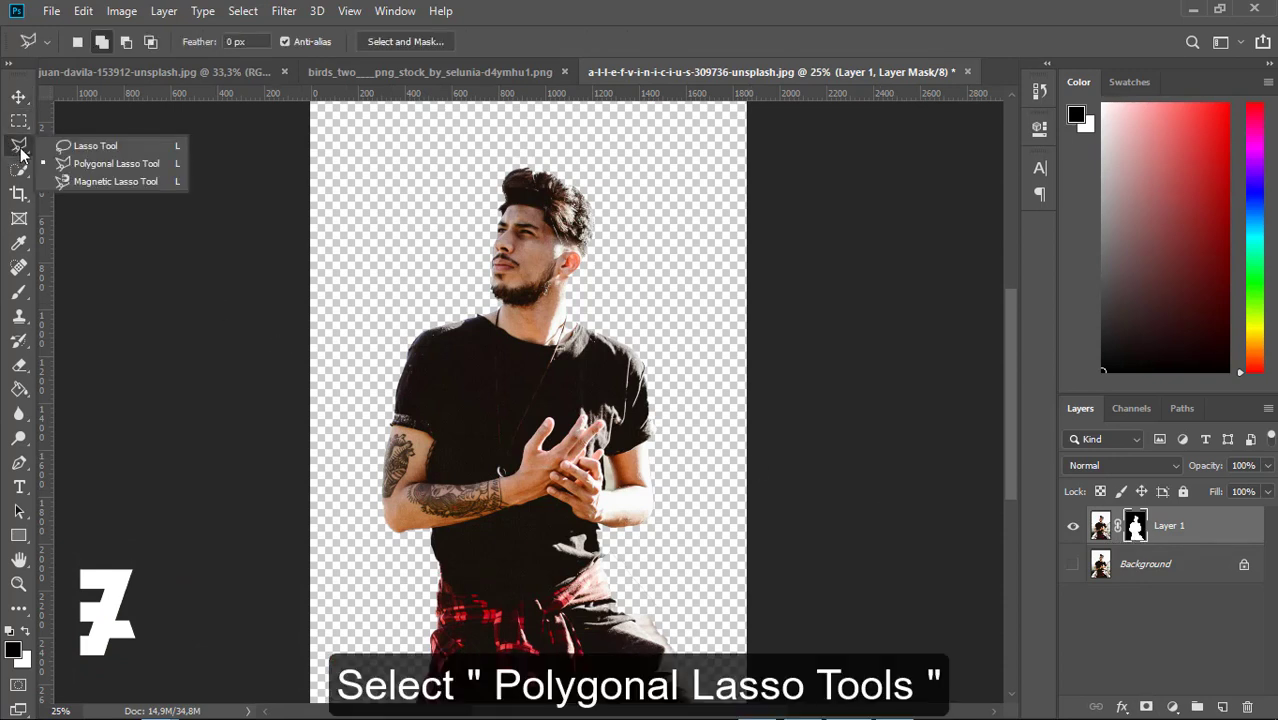
pyautogui.click(112, 167)
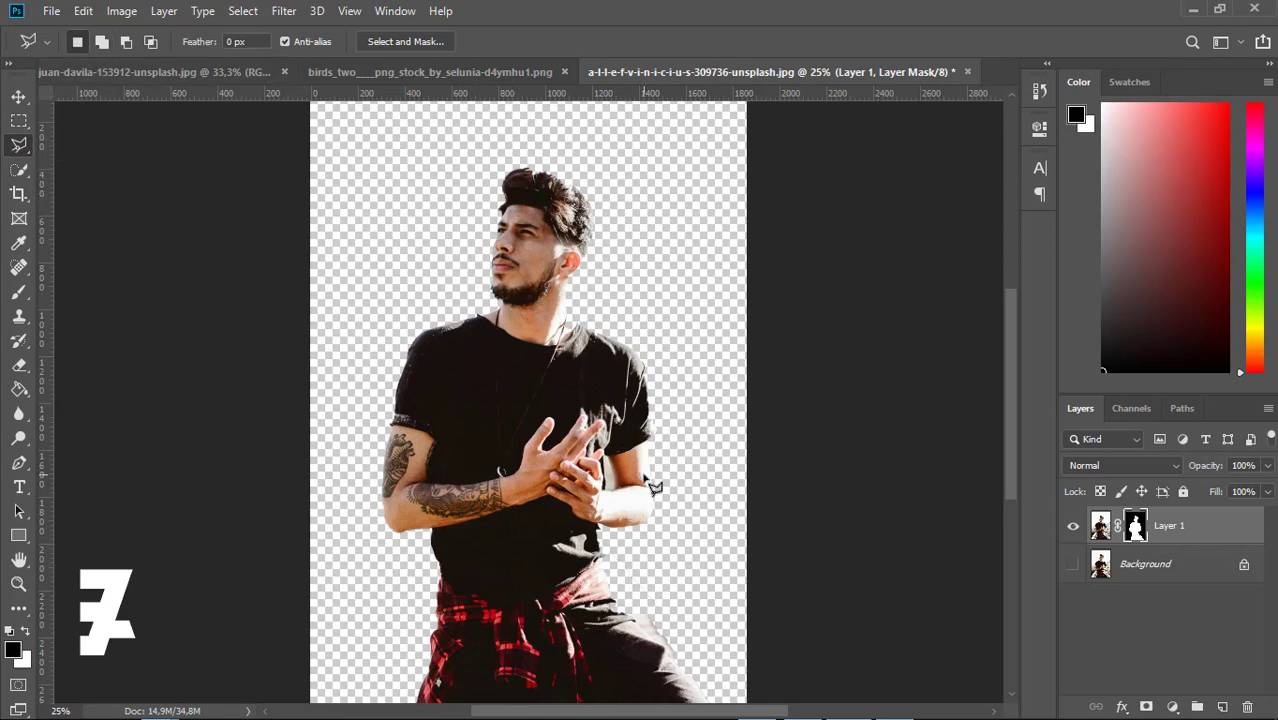
pyautogui.hotkey('ctrl', '+')
pyautogui.hotkey('ctrl', '+')
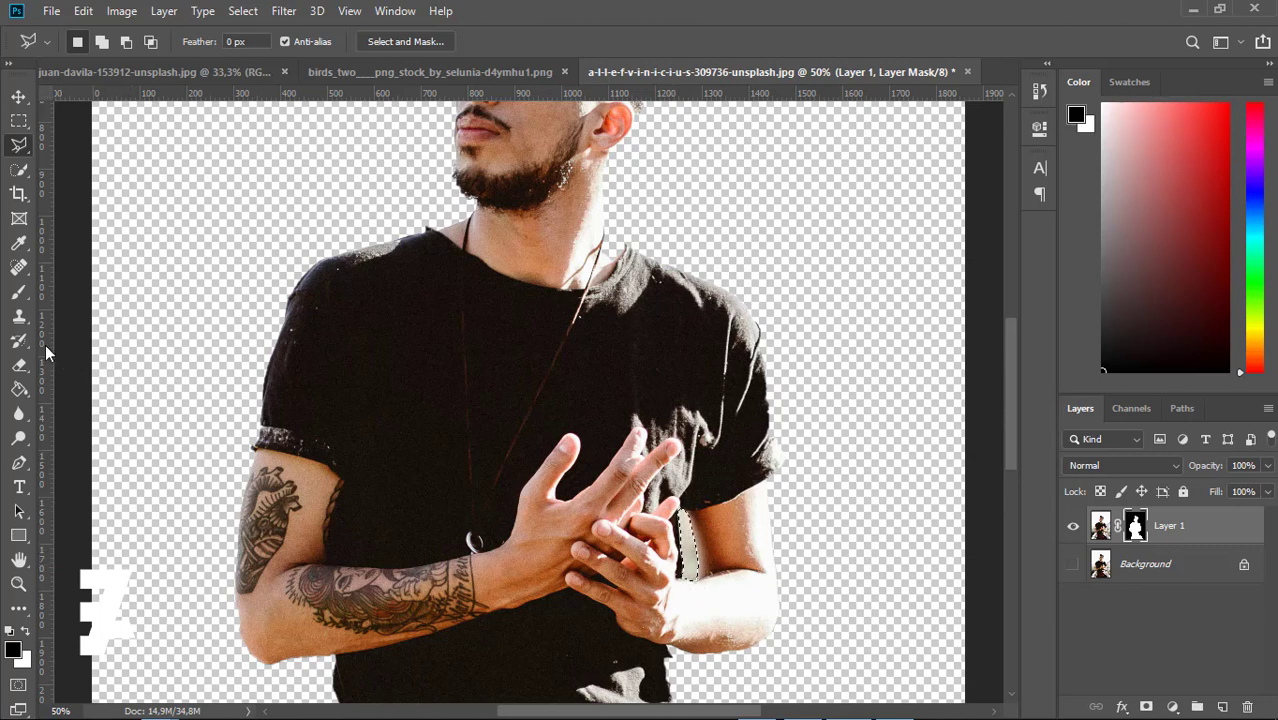
# - Set a 50 px brush, clear the selection, and paint on the mask beside the hip
pyautogui.click(19, 296)
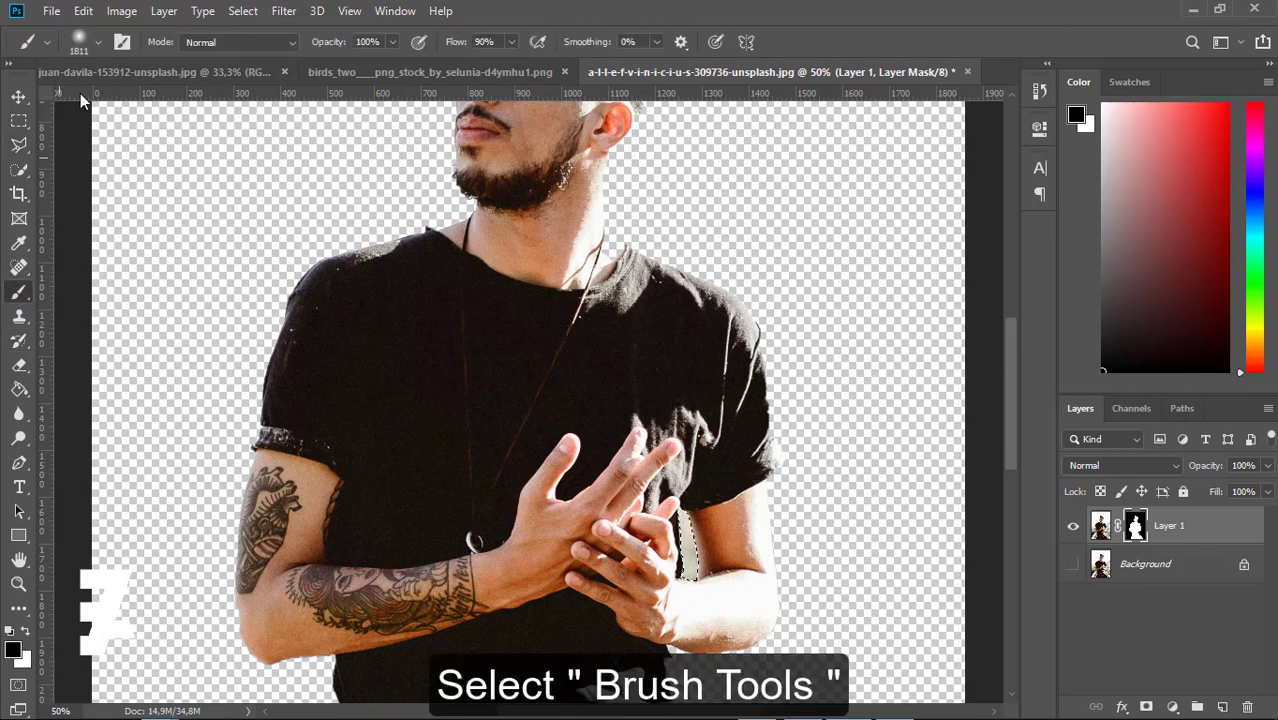
pyautogui.click(98, 42)
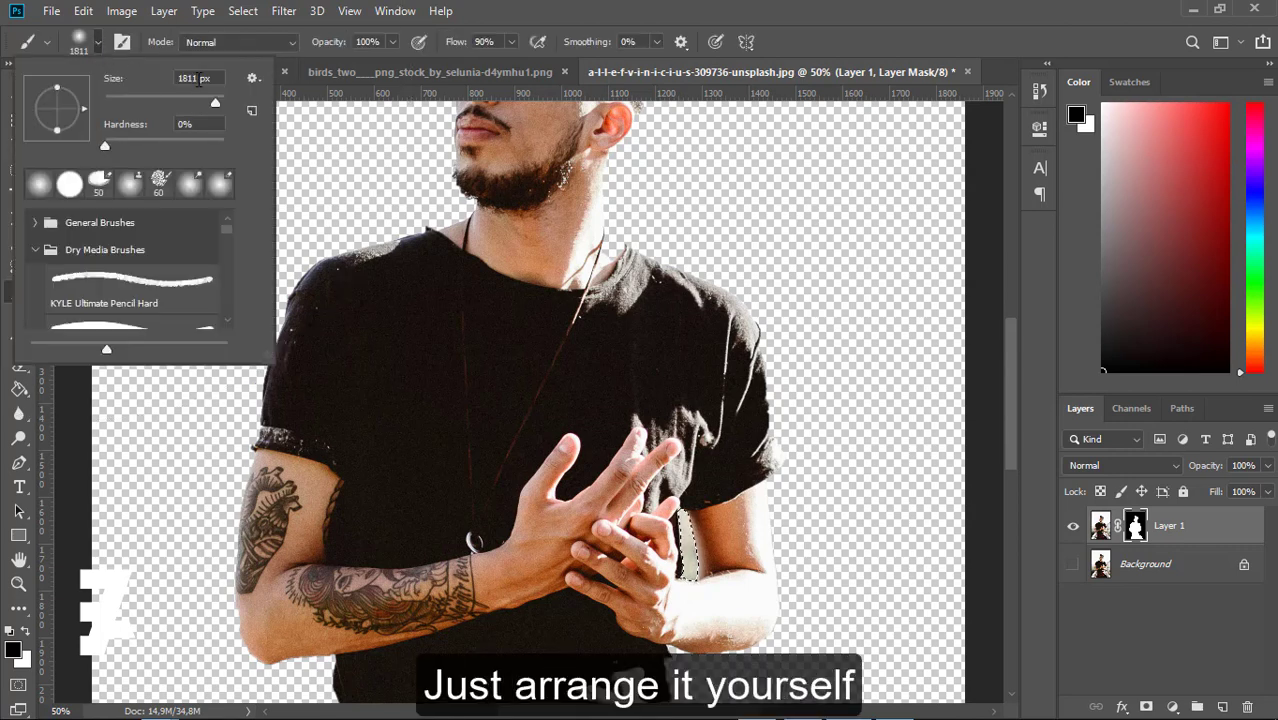
pyautogui.doubleClick(193, 78)
pyautogui.write('500')
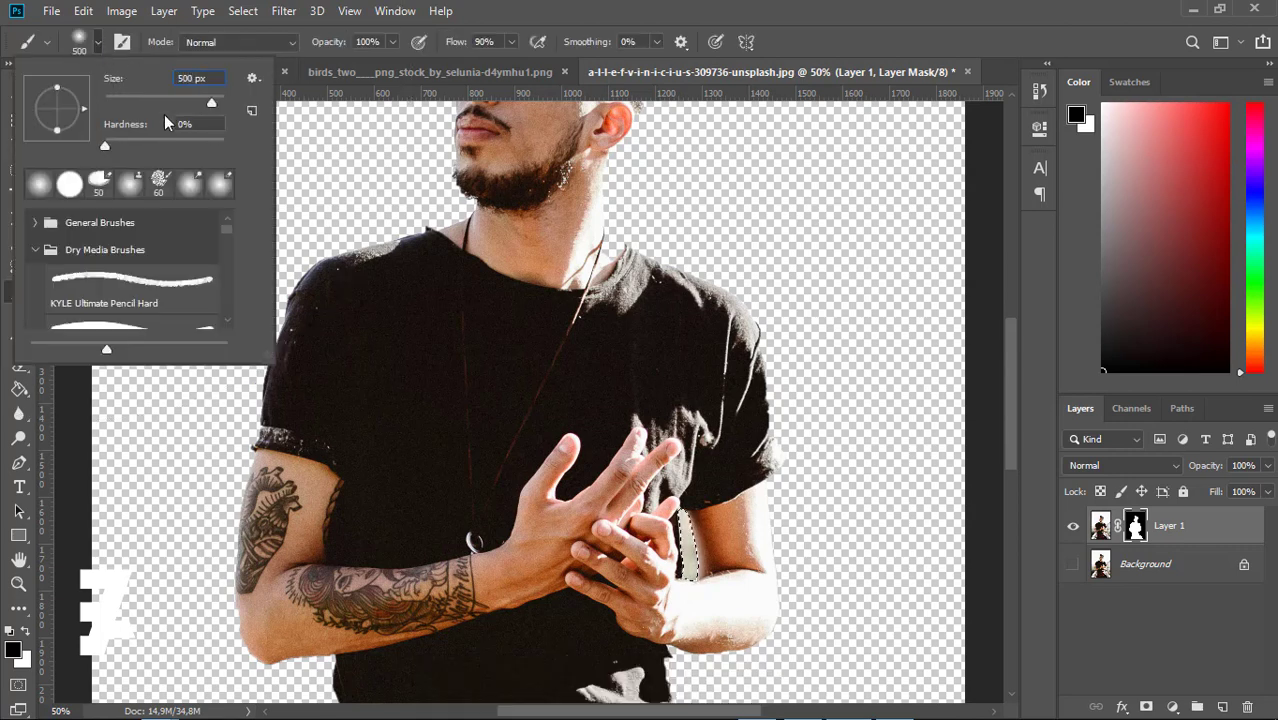
pyautogui.click(99, 45)
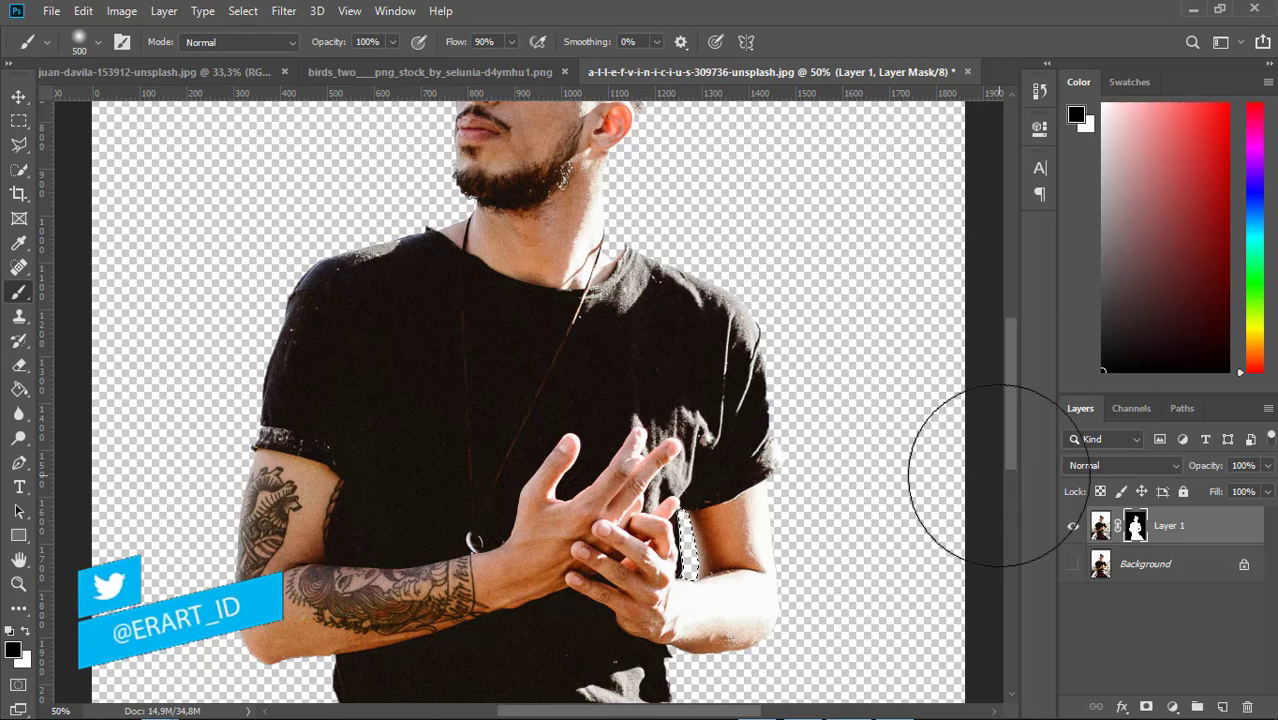
pyautogui.hotkey('ctrl', 'd')
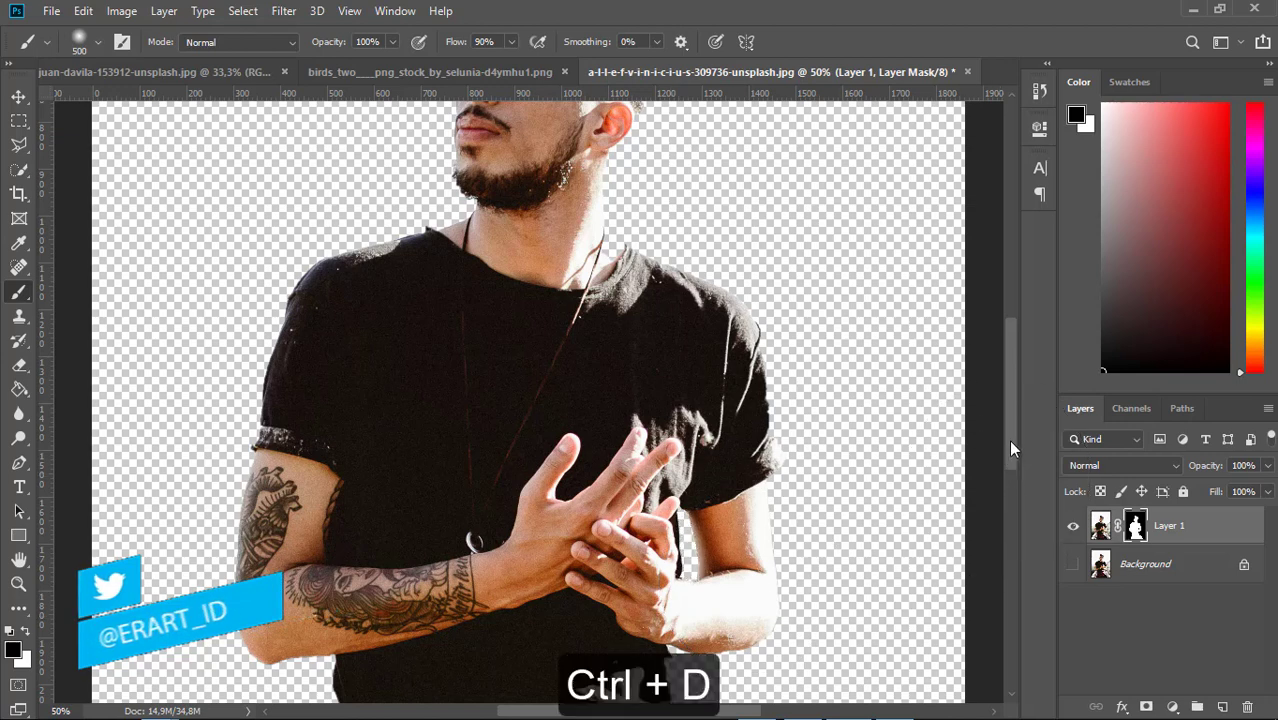
pyautogui.moveTo(1009, 448); pyautogui.dragTo(1034, 543)
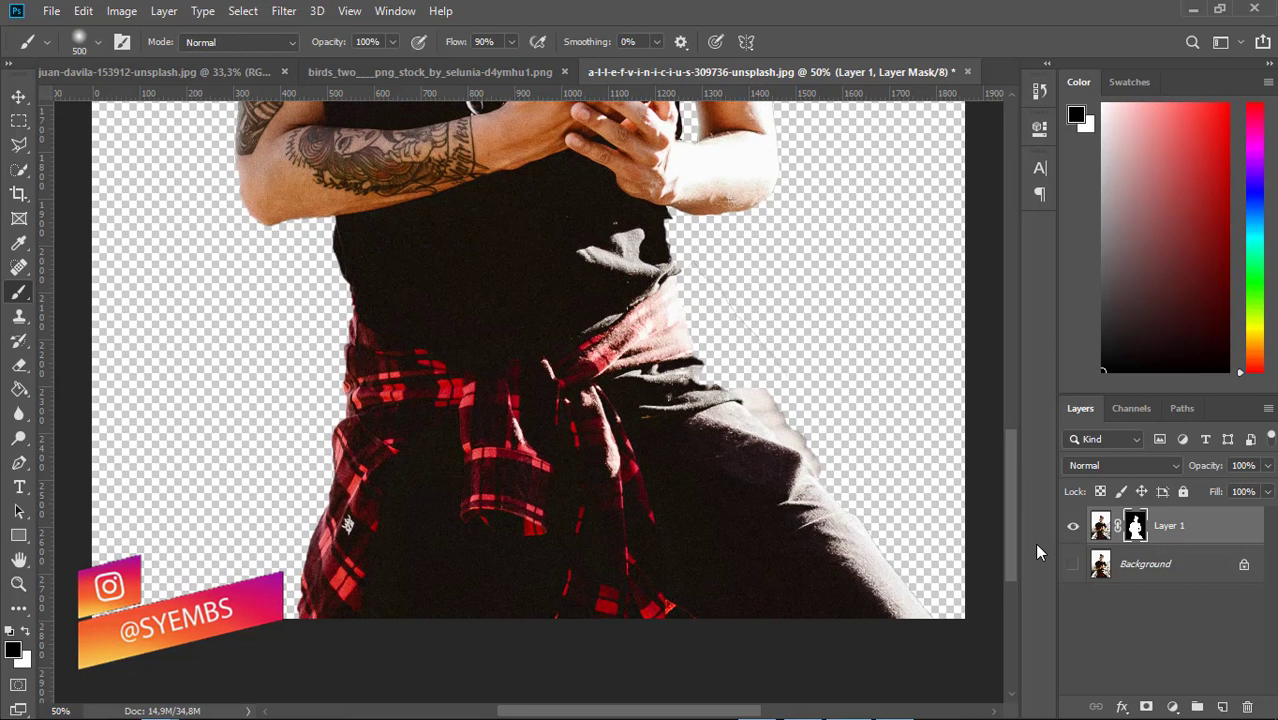
# - Outline the white fringe beside the trousers with a polygon lasso, paint it out, and deselect
pyautogui.click(17, 146)
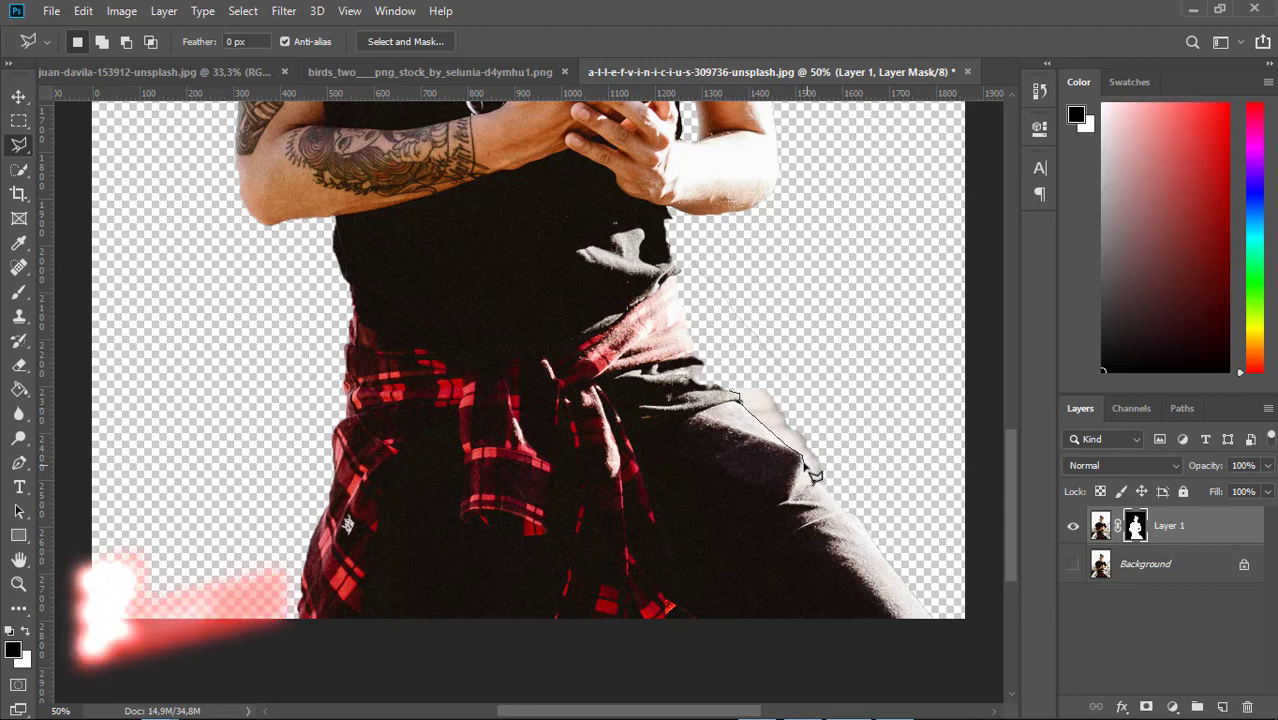
pyautogui.click(826, 481)
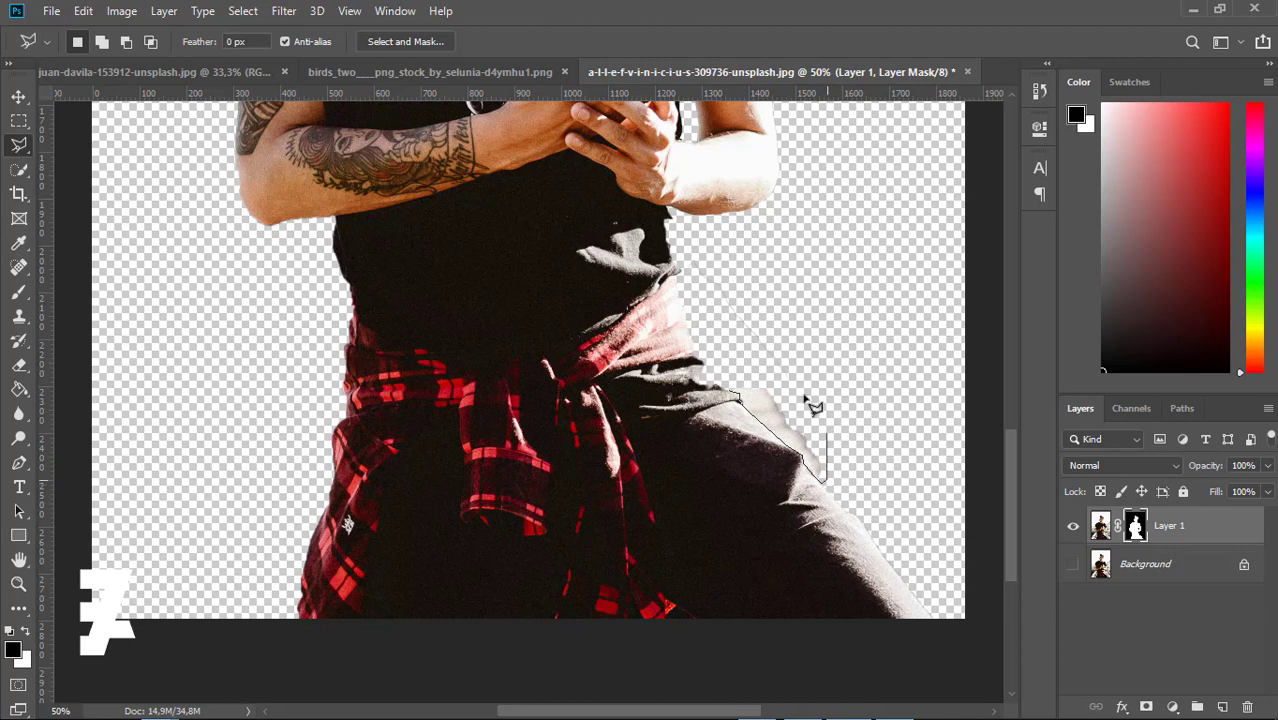
pyautogui.click(802, 397)
pyautogui.click(718, 343)
pyautogui.doubleClick(738, 400)
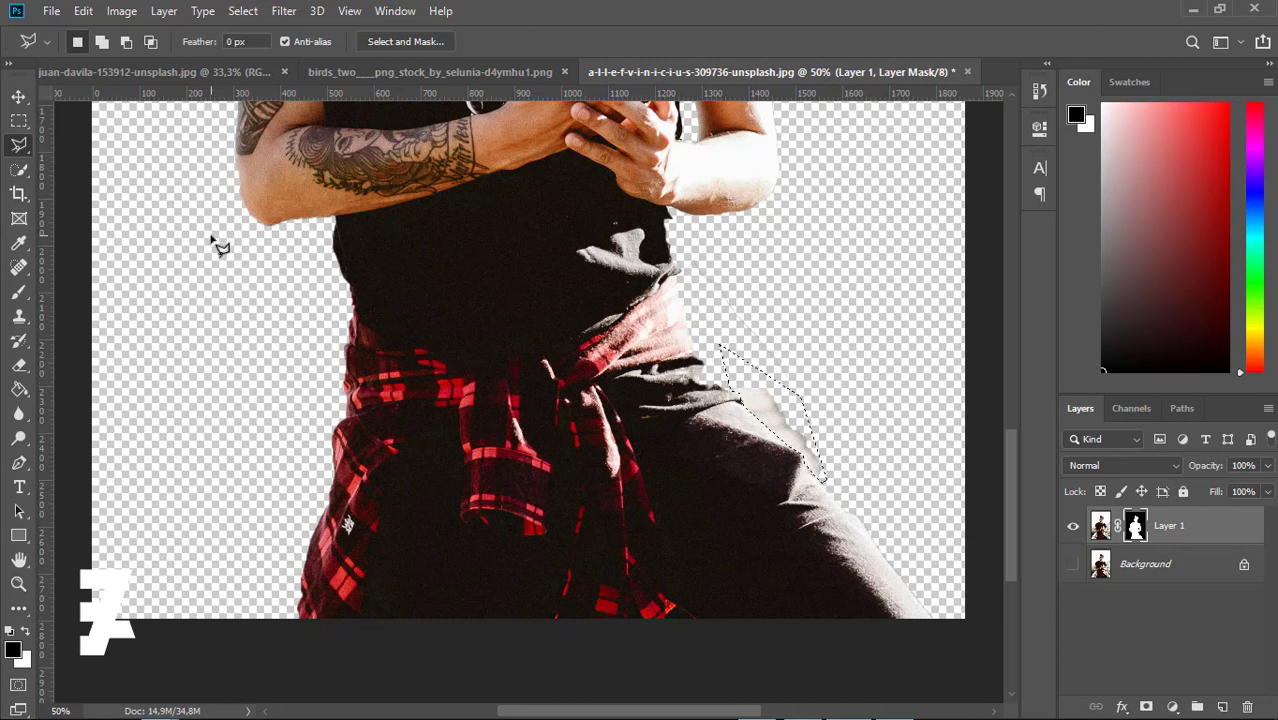
pyautogui.click(20, 298)
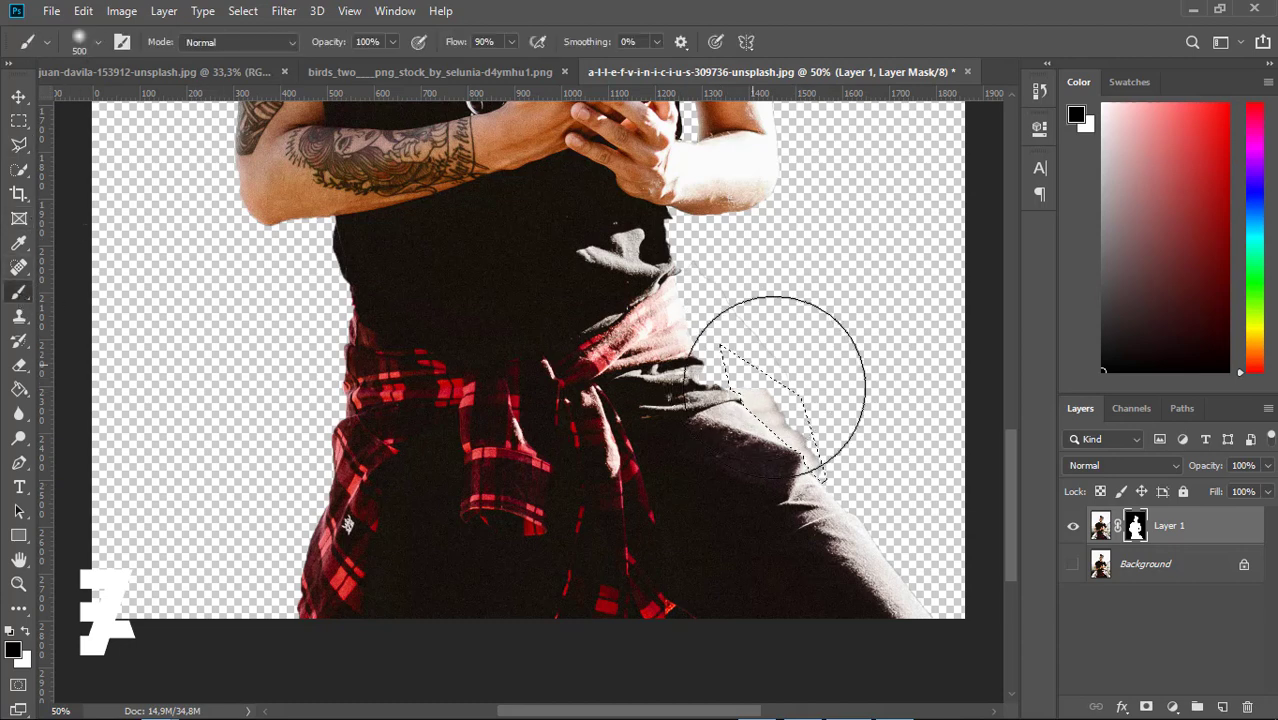
pyautogui.moveTo(736, 366); pyautogui.dragTo(907, 486)
pyautogui.hotkey('ctrl', 'd')
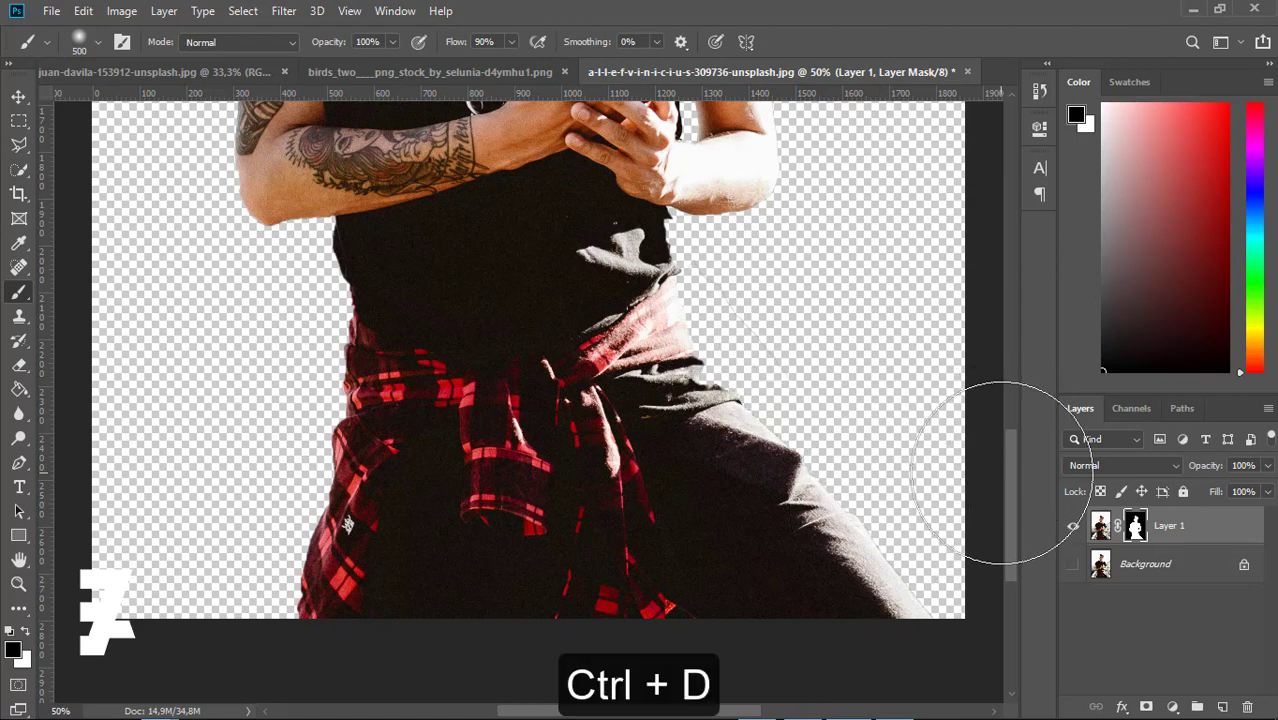
pyautogui.scroll(2, 1000, 429)
pyautogui.scroll(5, 990, 390)
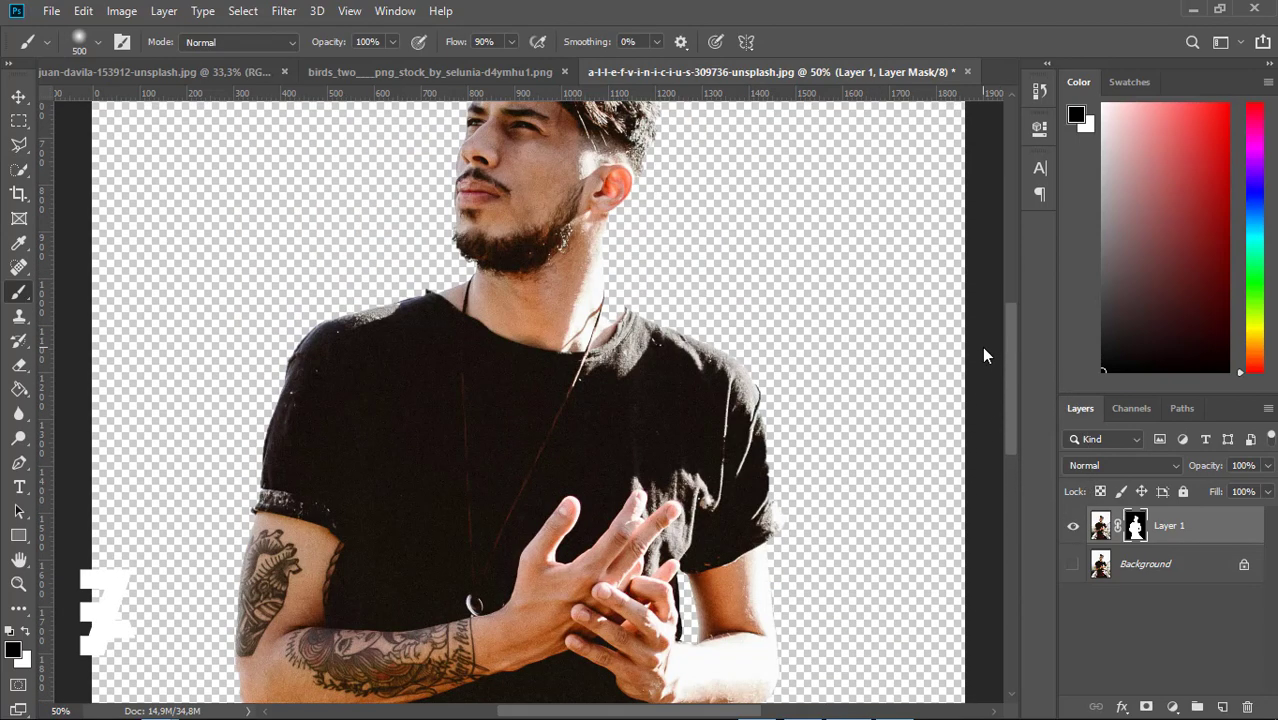
# - Make the mask brush paint white at 60 px and zoom out to view the whole man
pyautogui.scroll(1, 981, 346)
pyautogui.scroll(1, 980, 330)
pyautogui.scroll(1, 981, 318)
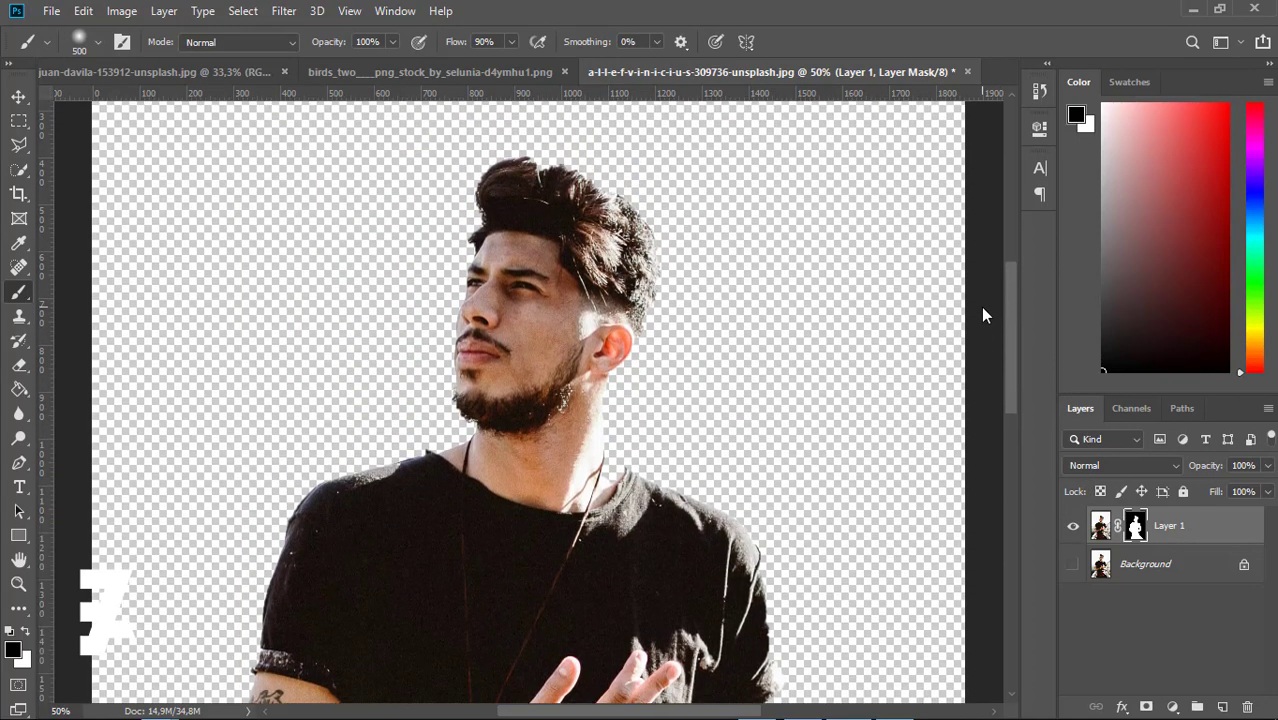
pyautogui.scroll(-1, 980, 307)
pyautogui.scroll(-1, 982, 324)
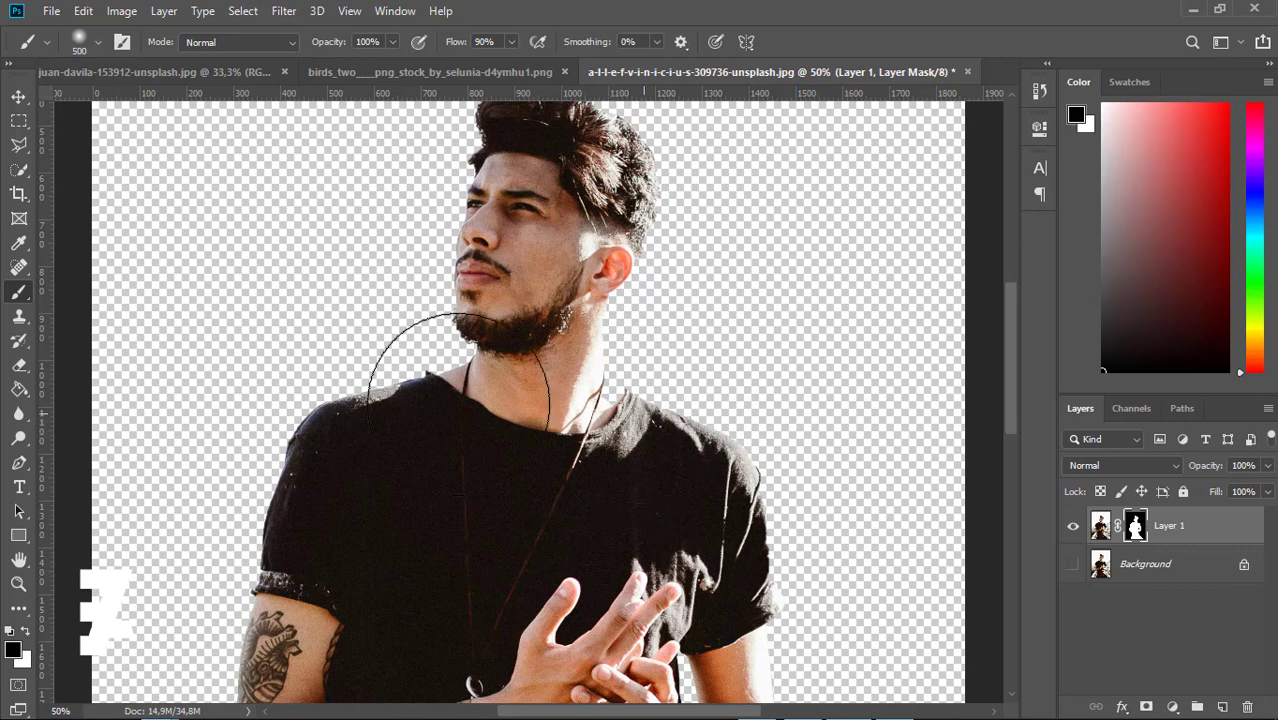
pyautogui.click(25, 631)
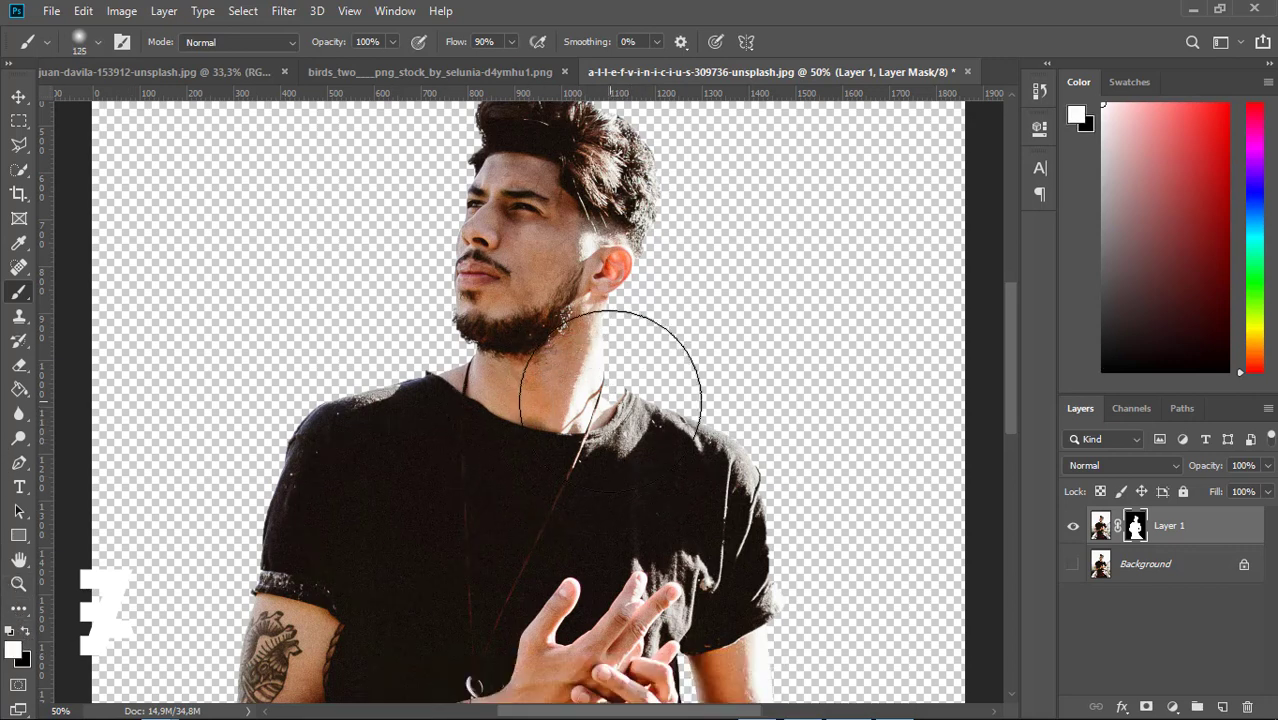
pyautogui.moveTo(610, 373); pyautogui.dragTo(614, 400)
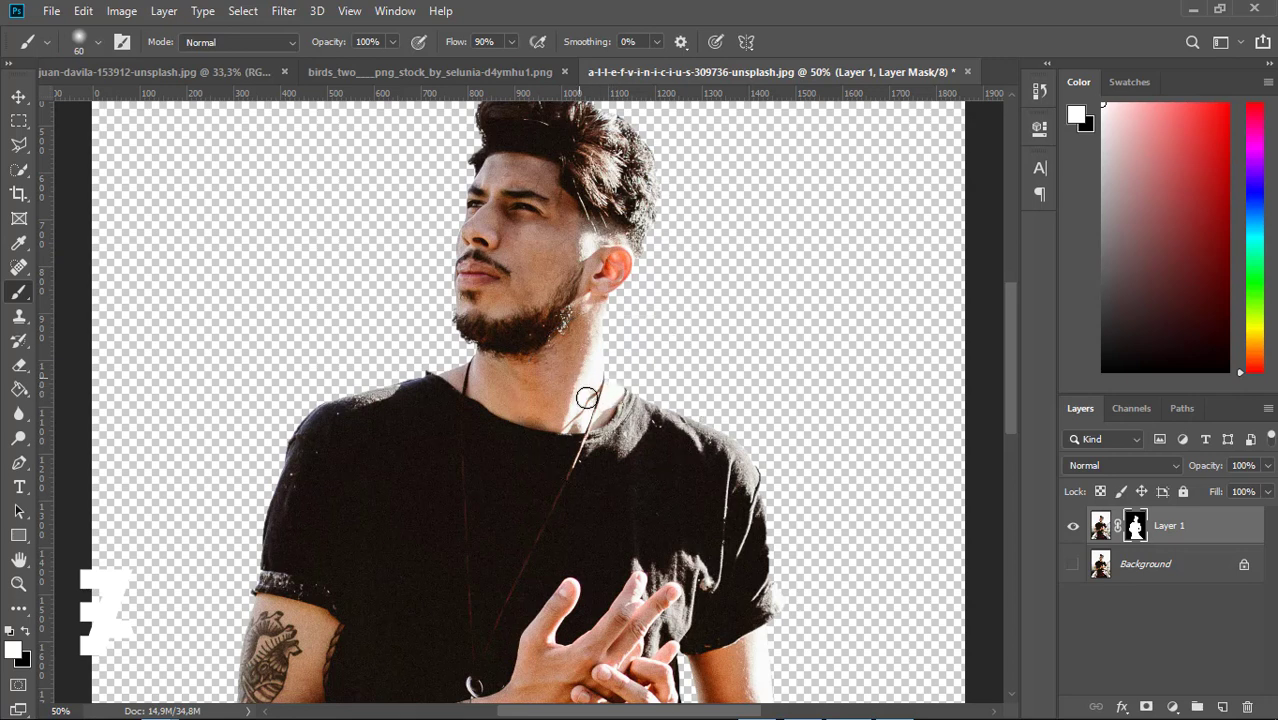
pyautogui.hotkey('ctrl', '-')
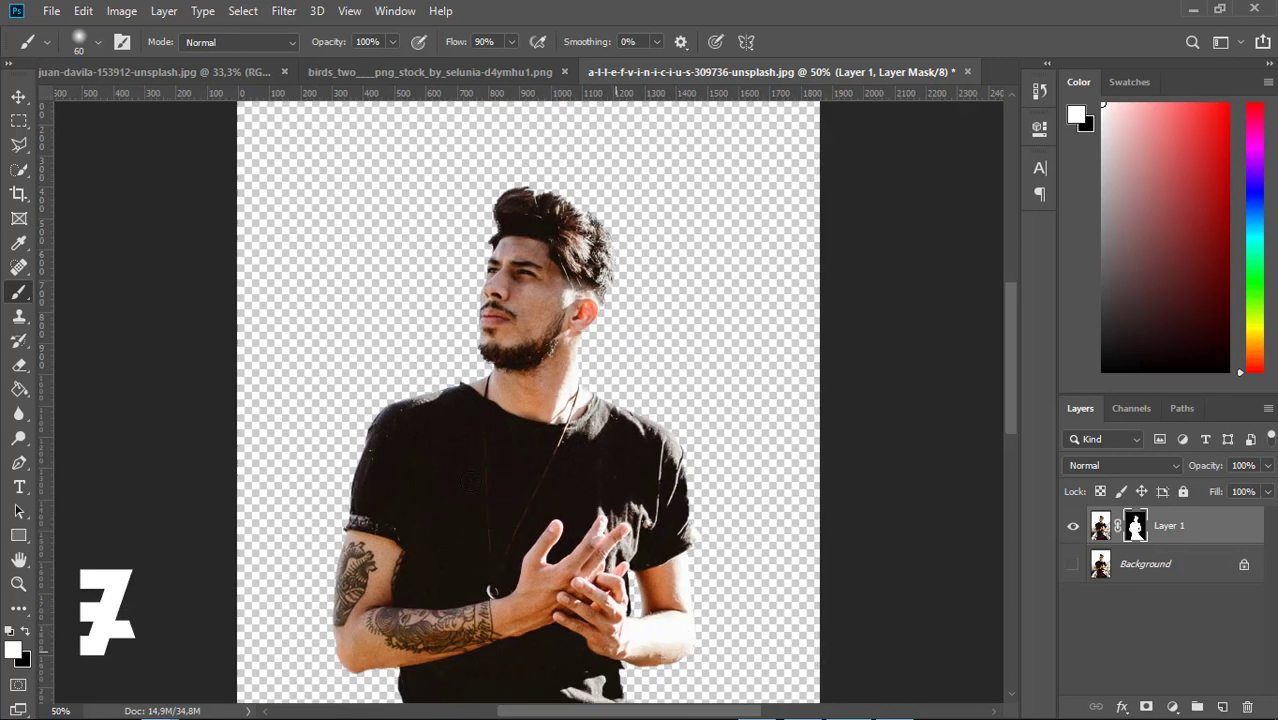
pyautogui.hotkey('ctrl', '-')
pyautogui.hotkey('ctrl', '-')
pyautogui.hotkey('ctrl', '+')
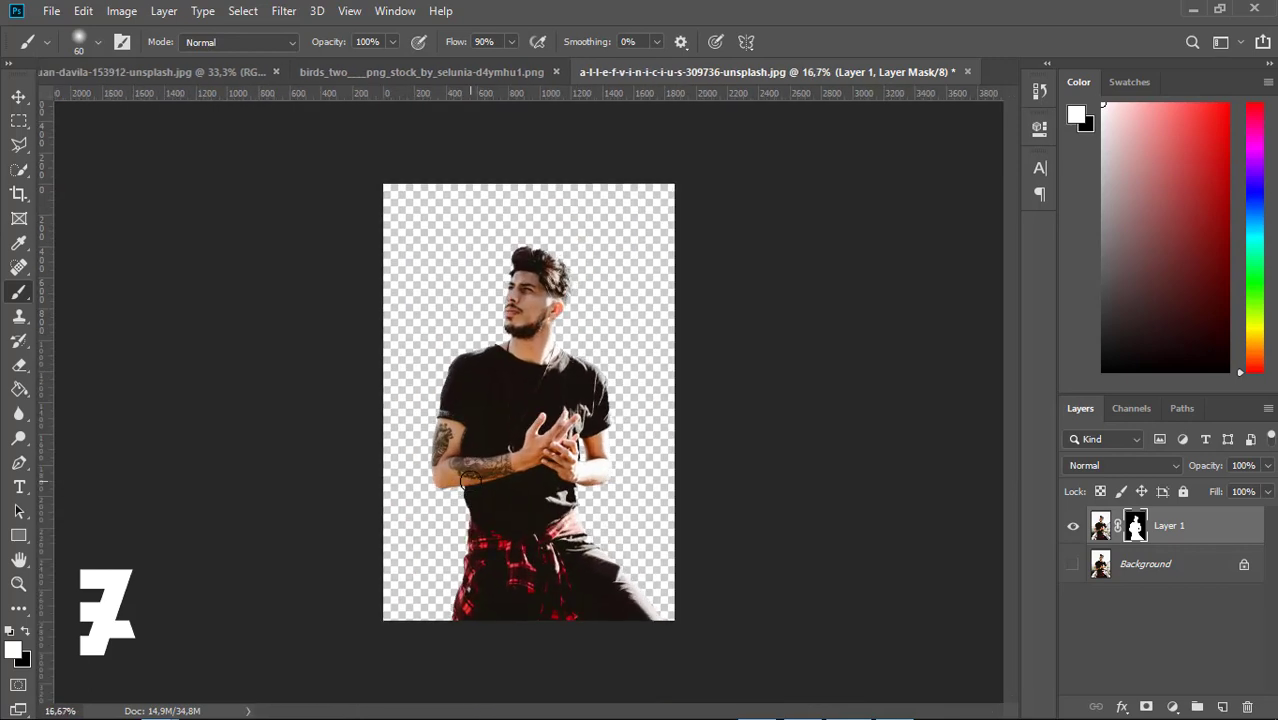
pyautogui.hotkey('ctrl', '+')
pyautogui.hotkey('ctrl', '-')
# - Drag the misty lake photo into the man's document as Layer 2 and duplicate it
pyautogui.click(18, 96)
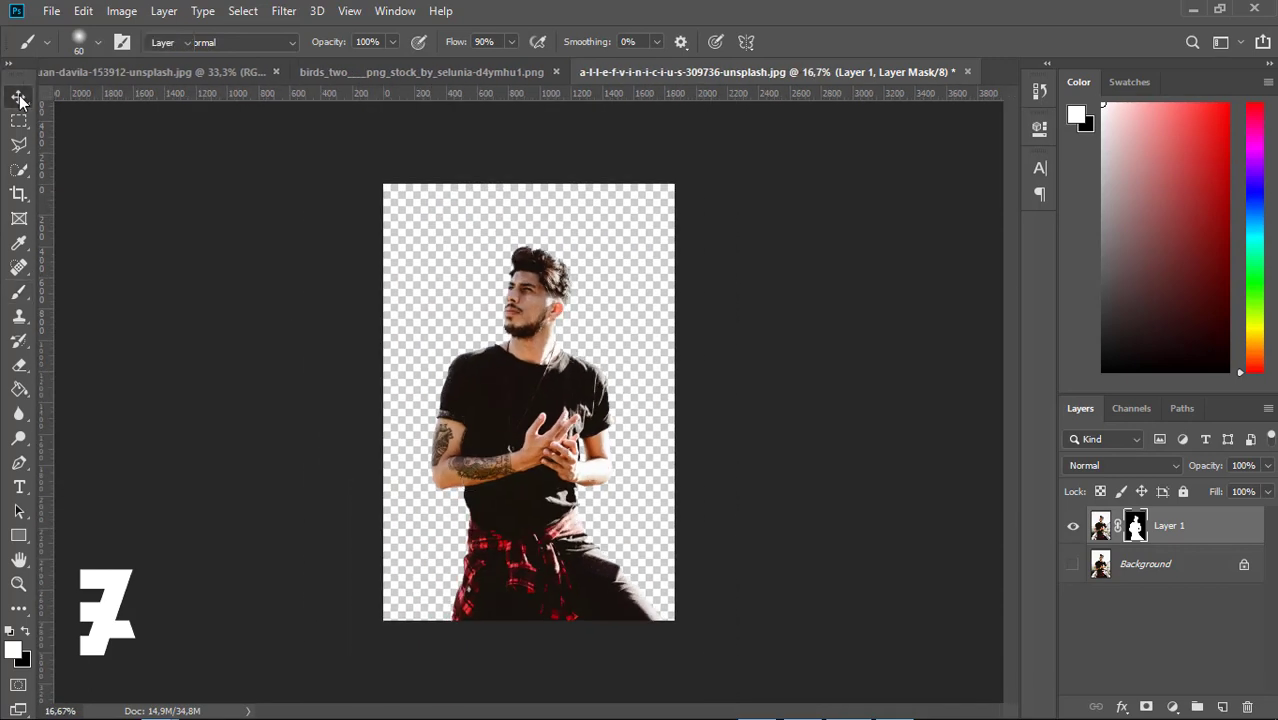
pyautogui.click(127, 75)
pyautogui.rightClick(127, 75)
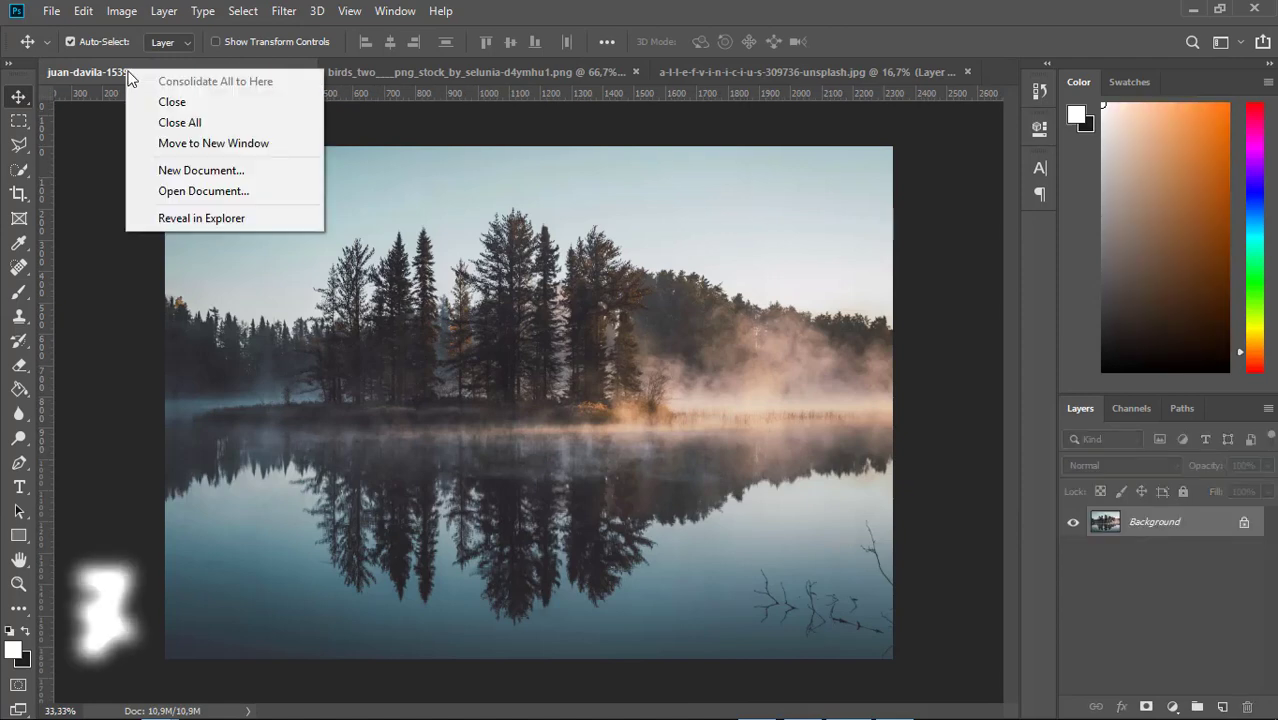
pyautogui.click(205, 139)
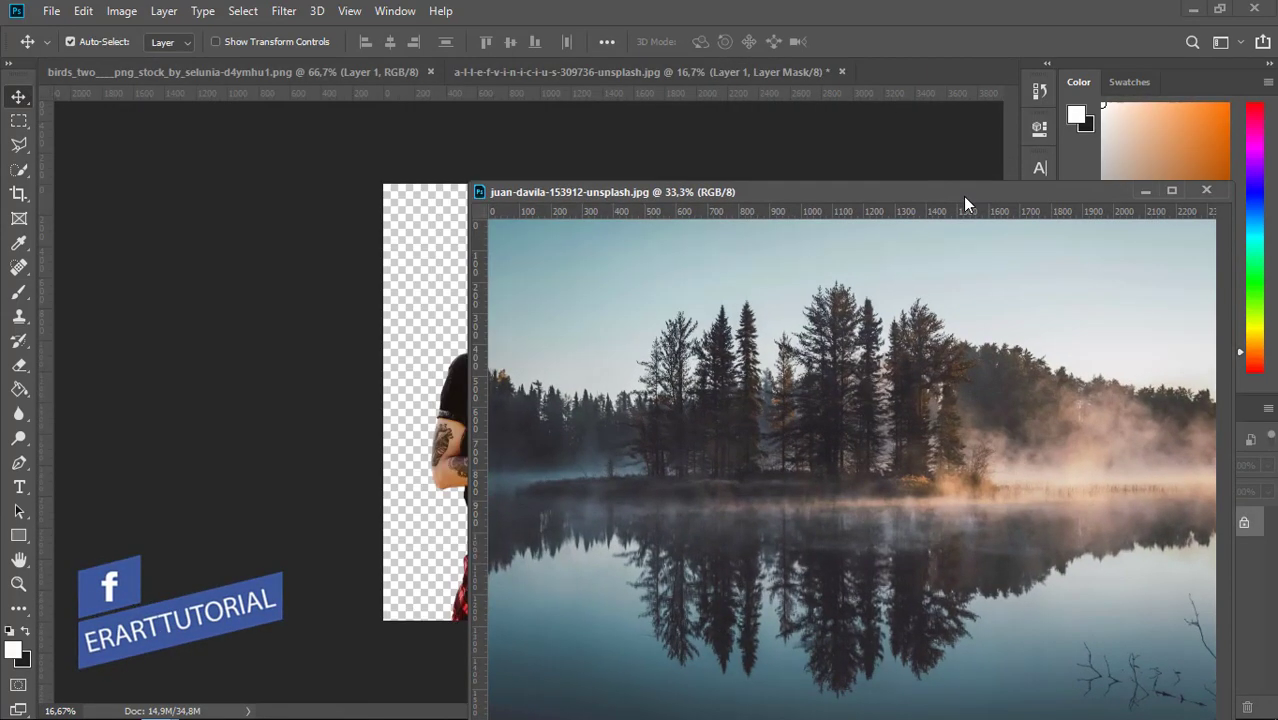
pyautogui.moveTo(490, 68); pyautogui.dragTo(973, 197)
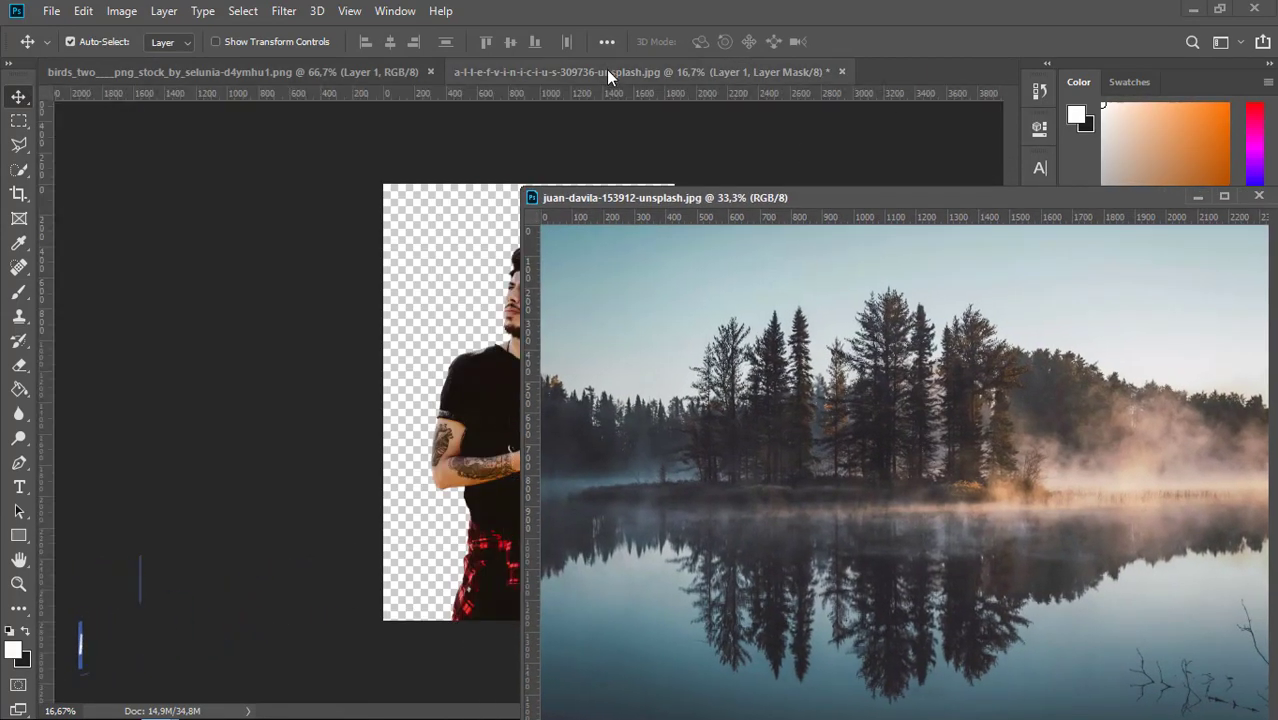
pyautogui.click(640, 292)
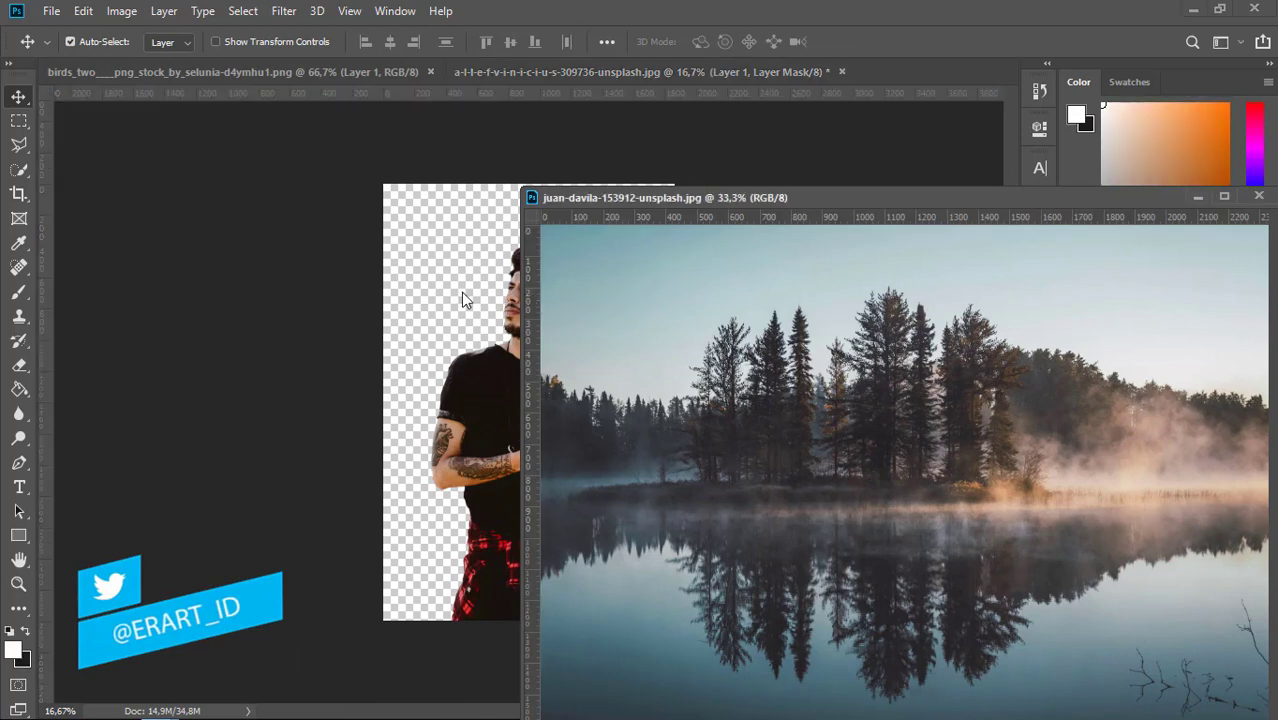
pyautogui.moveTo(462, 300)
pyautogui.mouseDown()
pyautogui.moveTo(727, 222)
pyautogui.moveTo(861, 78)
pyautogui.mouseUp()
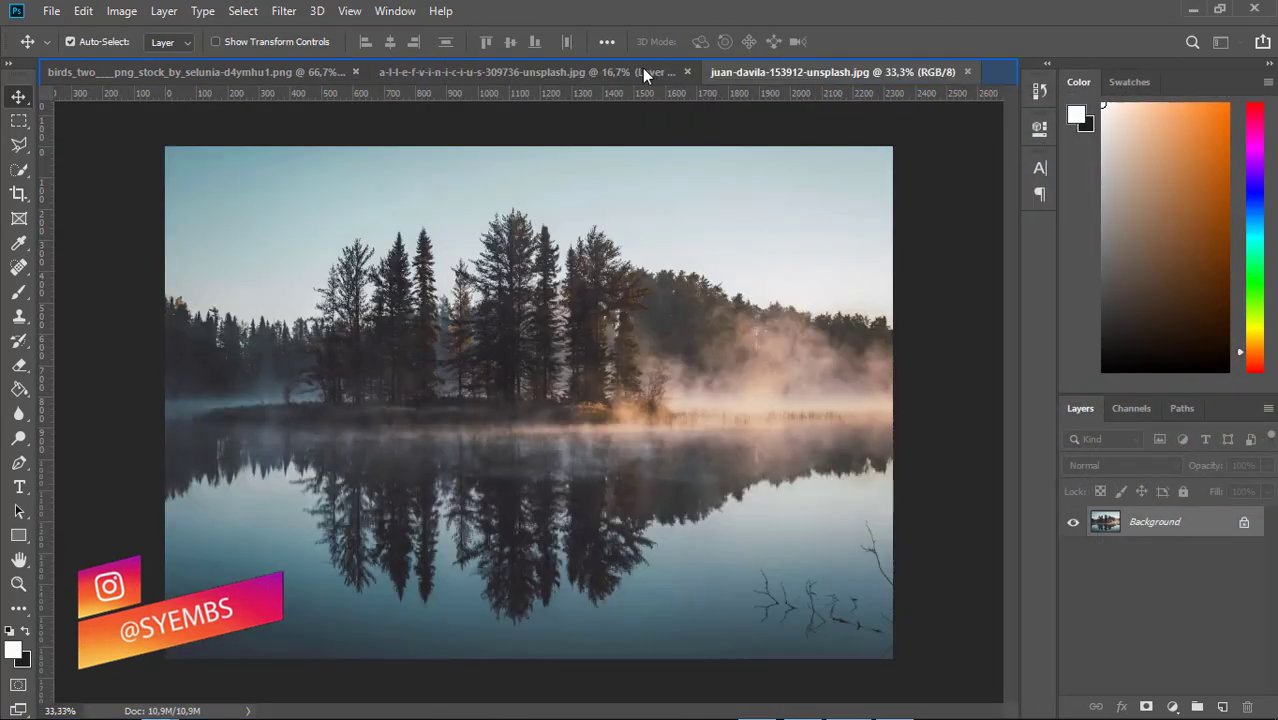
pyautogui.click(586, 71)
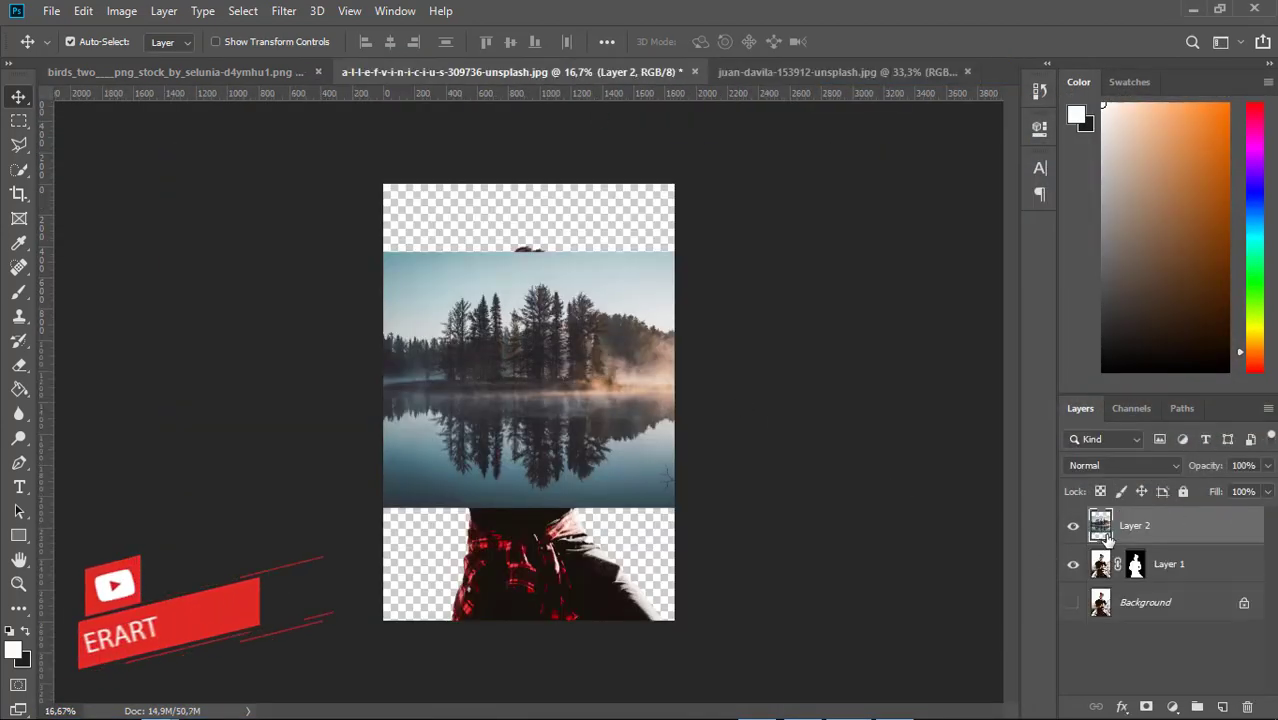
pyautogui.hotkey('ctrl', 'j')
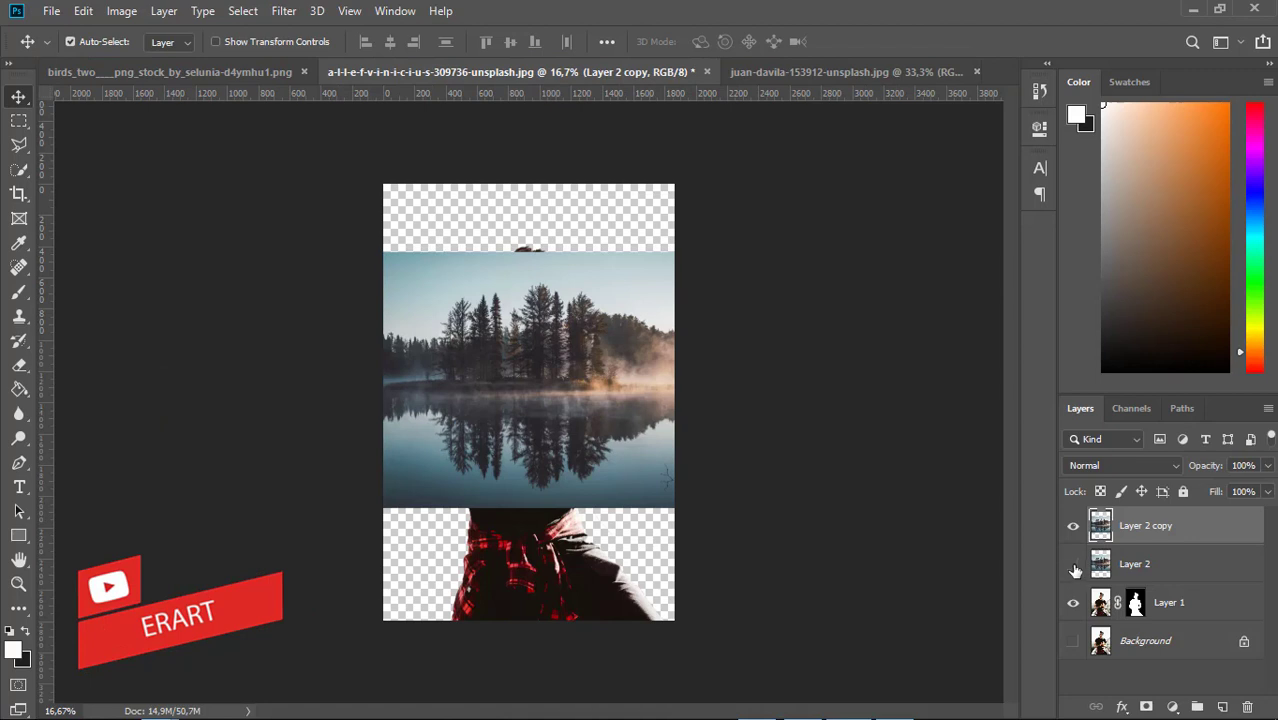
# - Move Layer 2 copy below Layer 2, clip it to the man, and scale it to 151.4%
pyautogui.moveTo(1104, 530); pyautogui.dragTo(1110, 575)
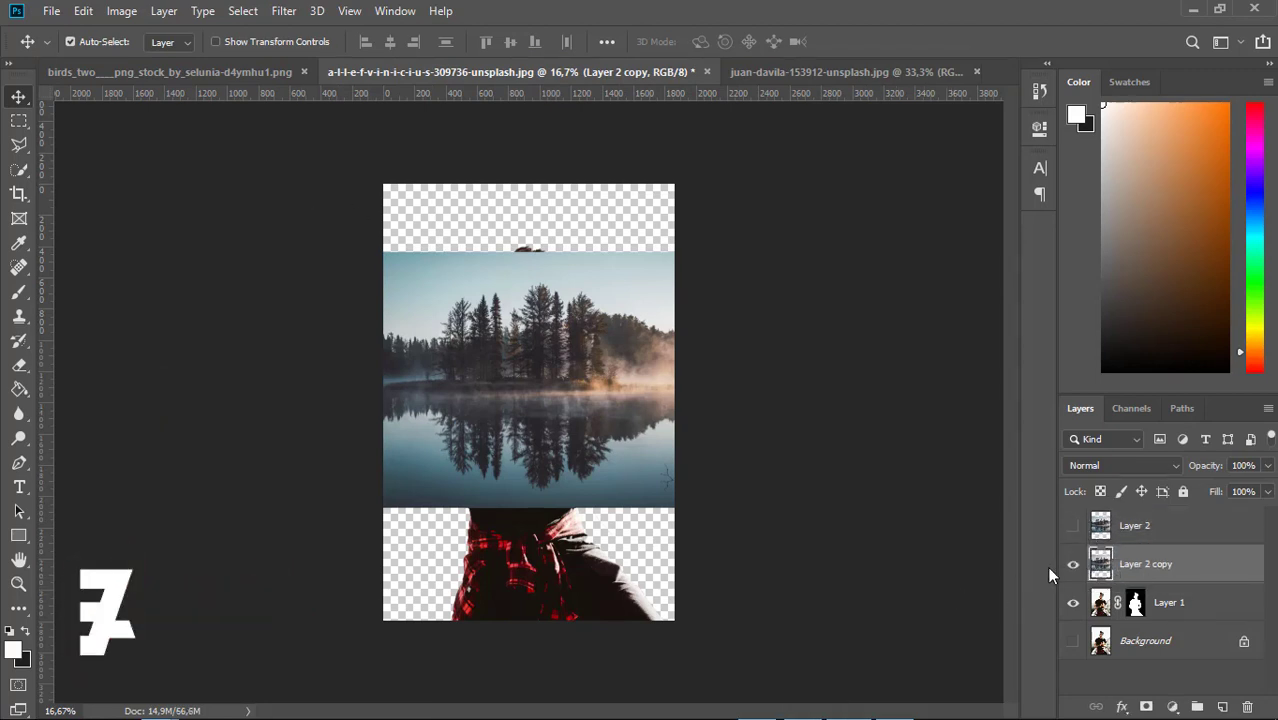
pyautogui.rightClick(1232, 579)
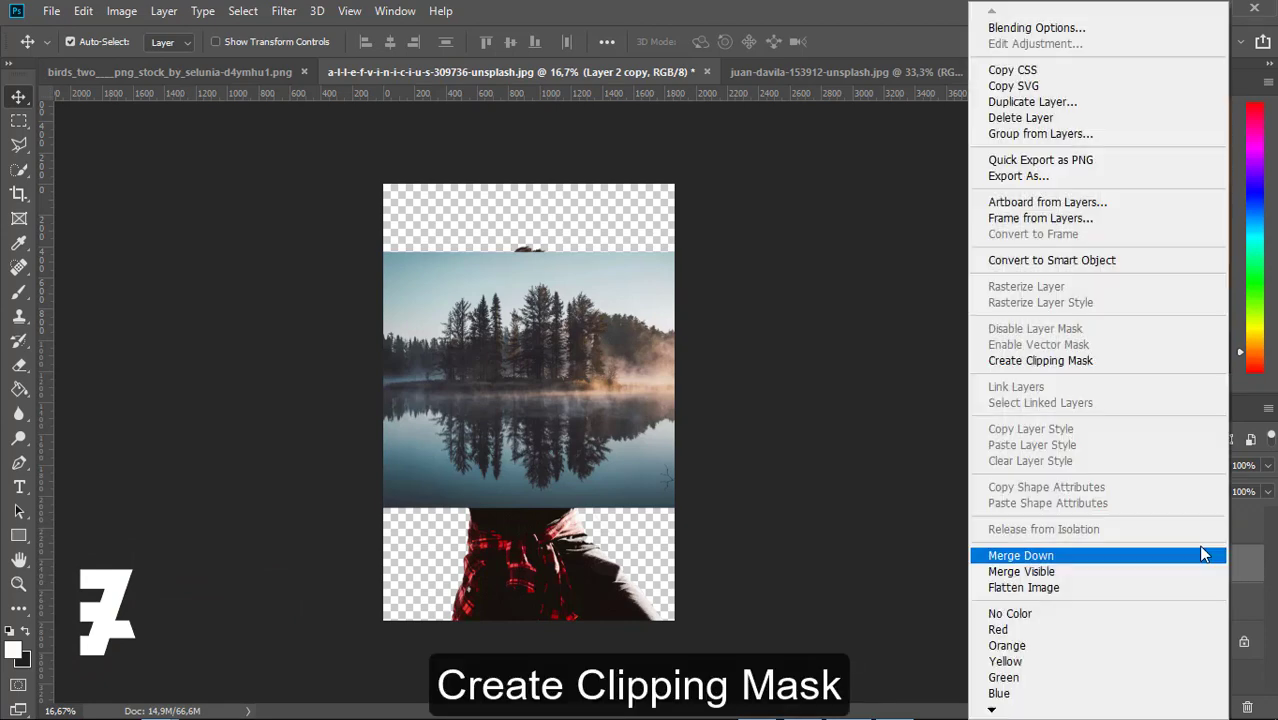
pyautogui.click(1076, 364)
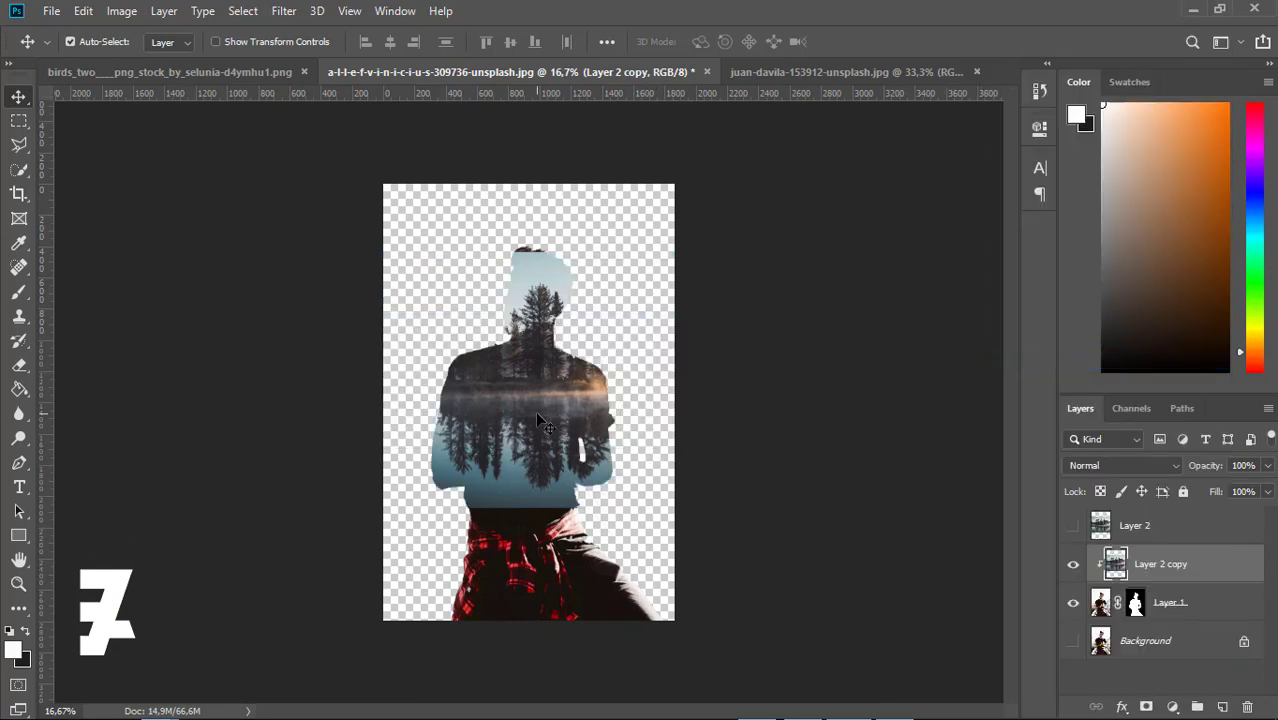
pyautogui.moveTo(539, 411); pyautogui.dragTo(567, 374)
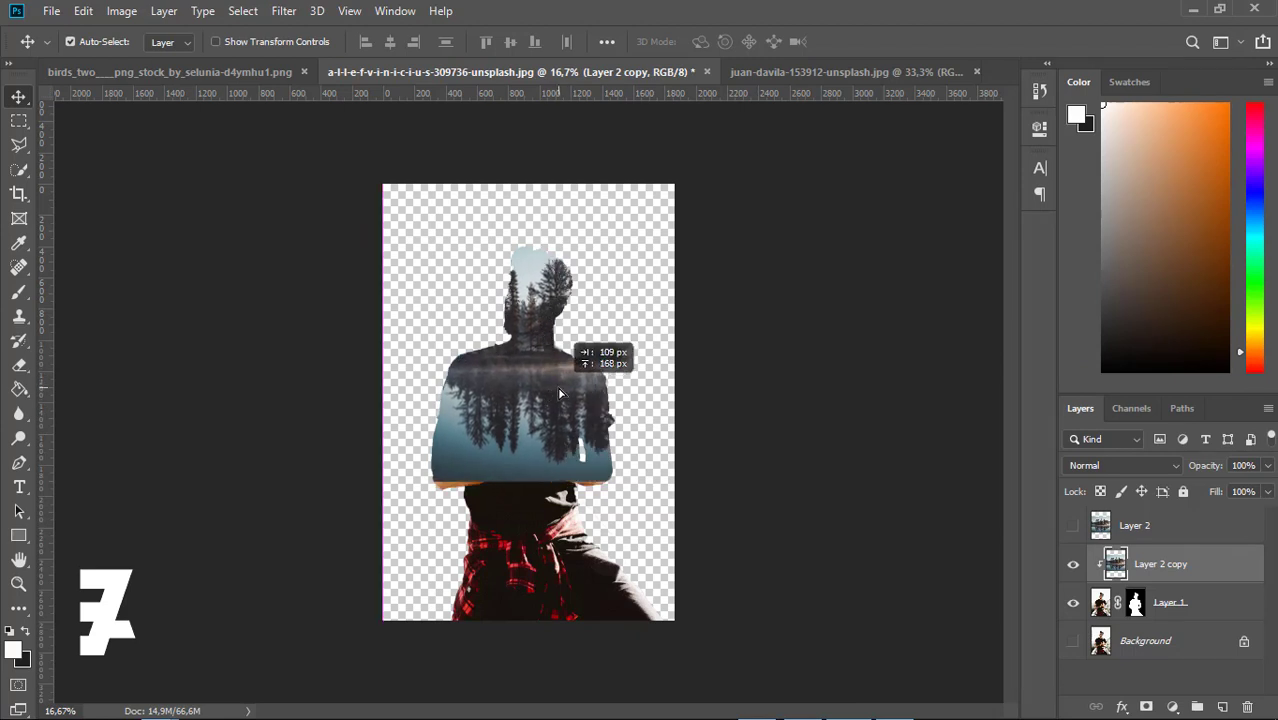
pyautogui.hotkey('ctrl', 't')
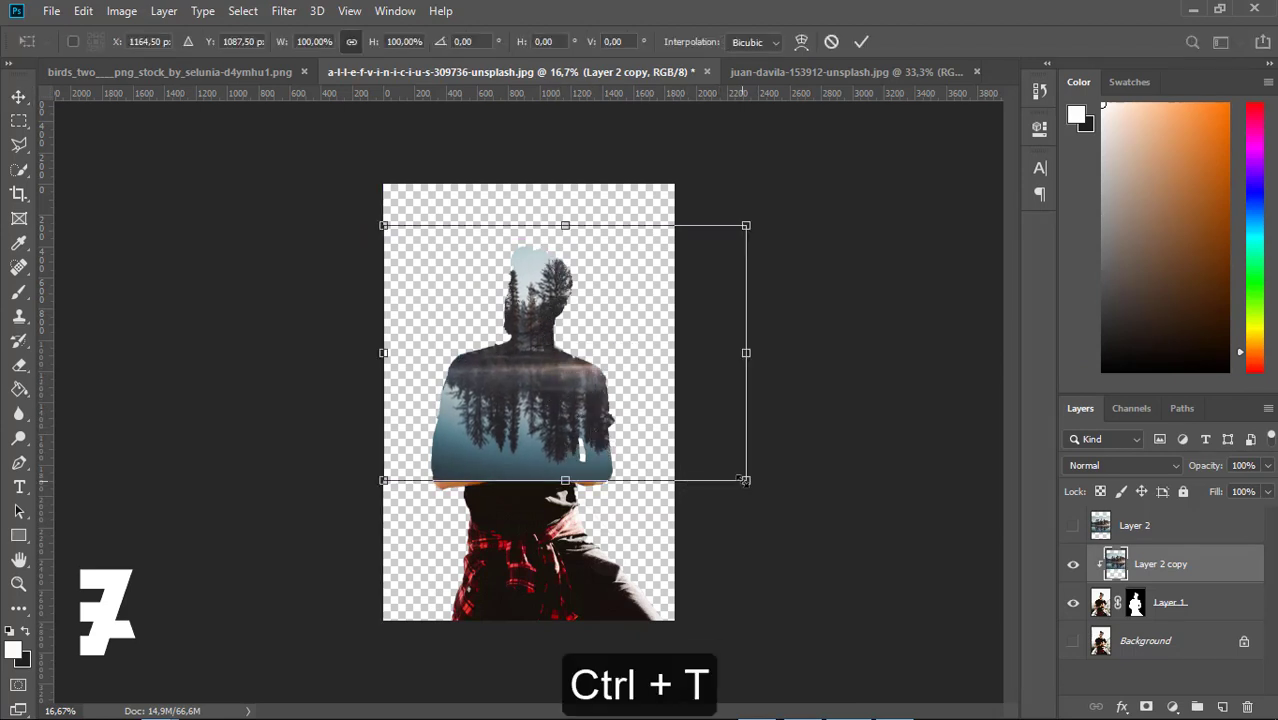
pyautogui.moveTo(744, 481); pyautogui.dragTo(840, 547)
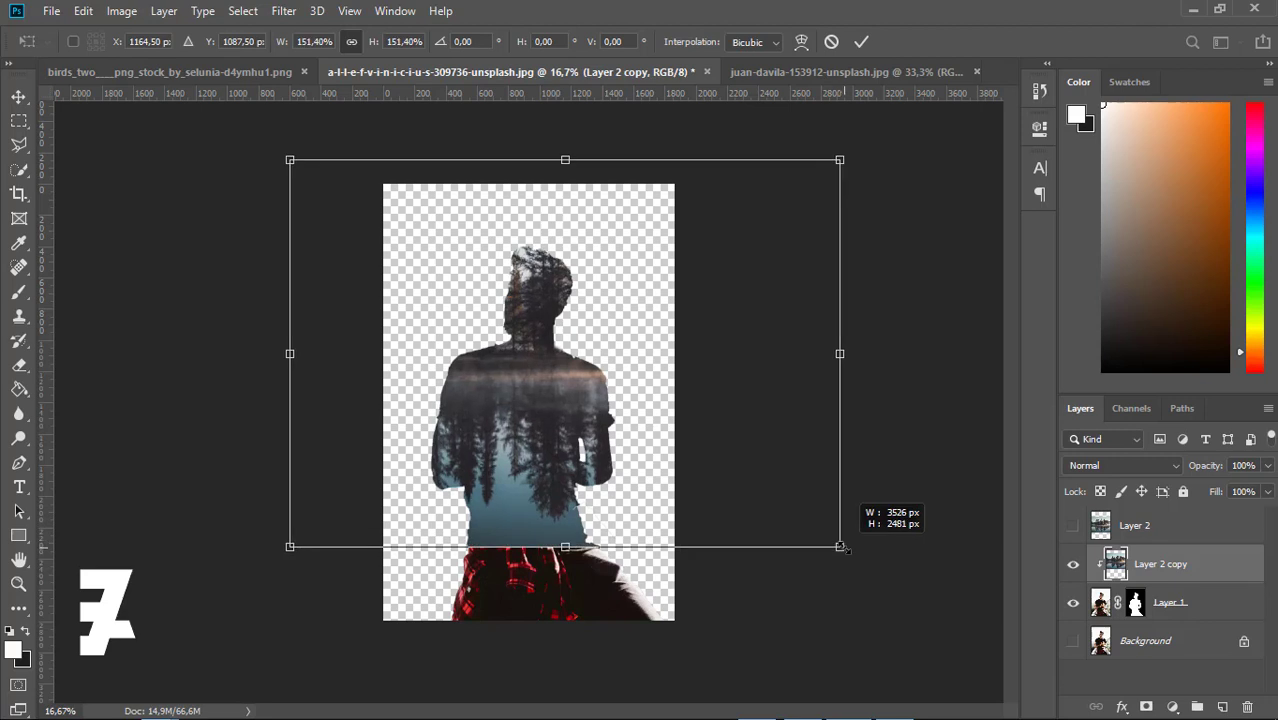
pyautogui.moveTo(539, 384)
pyautogui.mouseDown()
pyautogui.moveTo(562, 418)
pyautogui.moveTo(555, 405)
pyautogui.mouseUp()
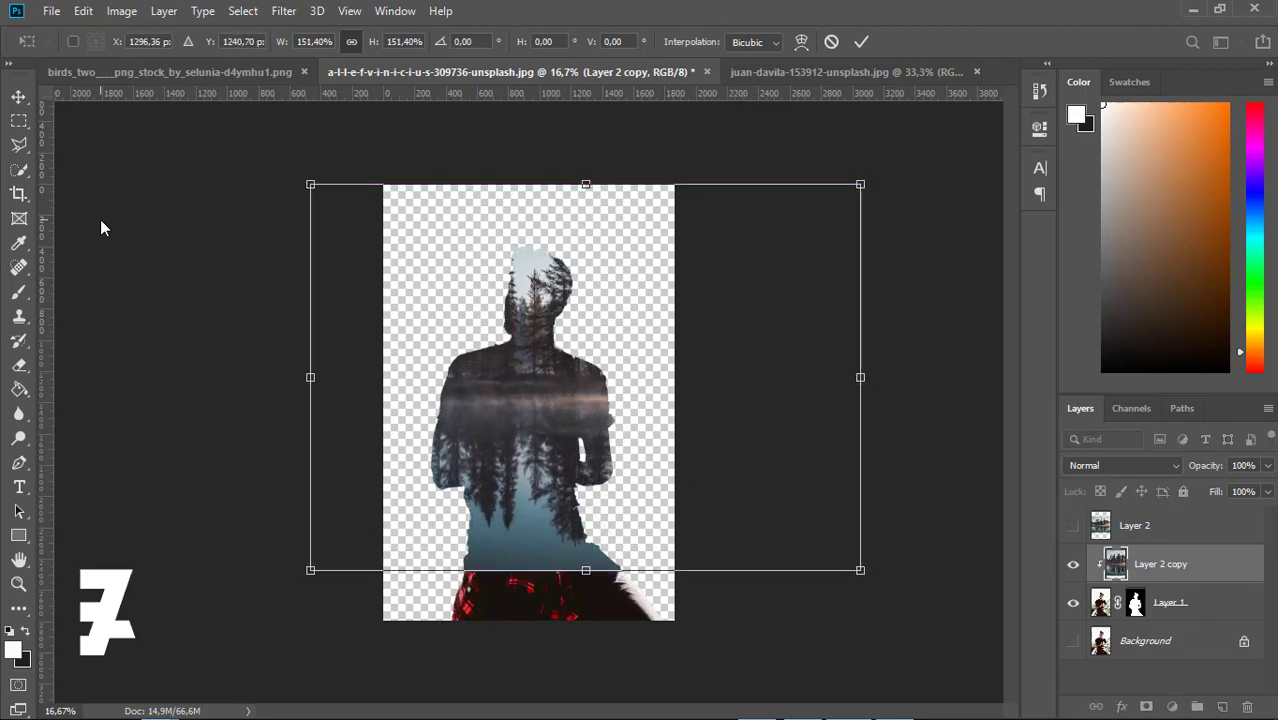
pyautogui.click(17, 100)
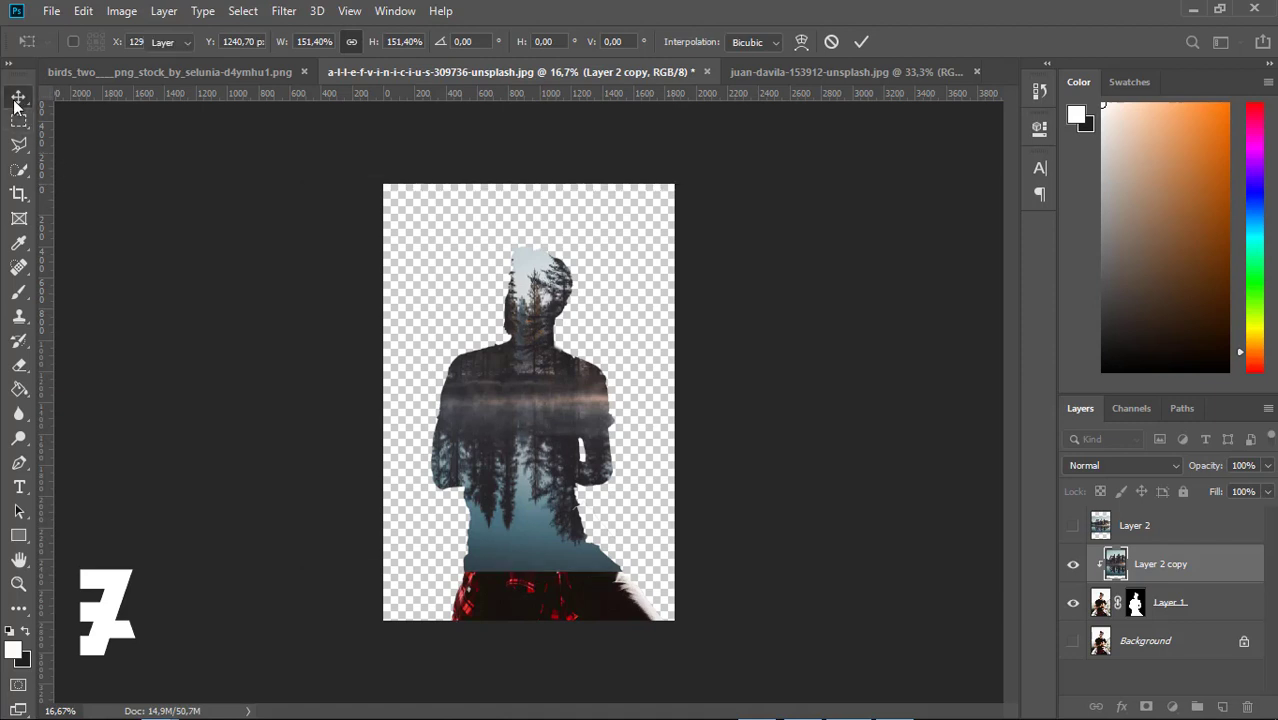
pyautogui.click(1107, 465)
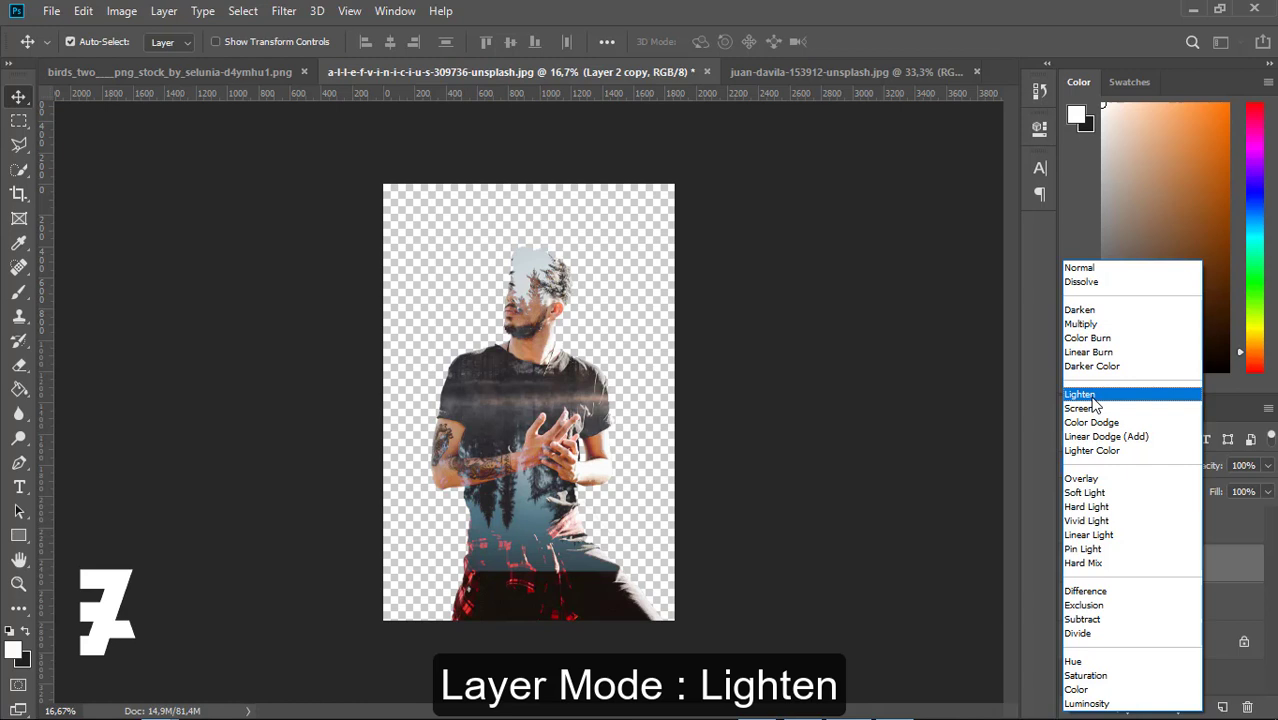
# - Set Layer 2 copy to Lighten and mask out its bottom band with a 1102 px black brush
pyautogui.click(1095, 403)
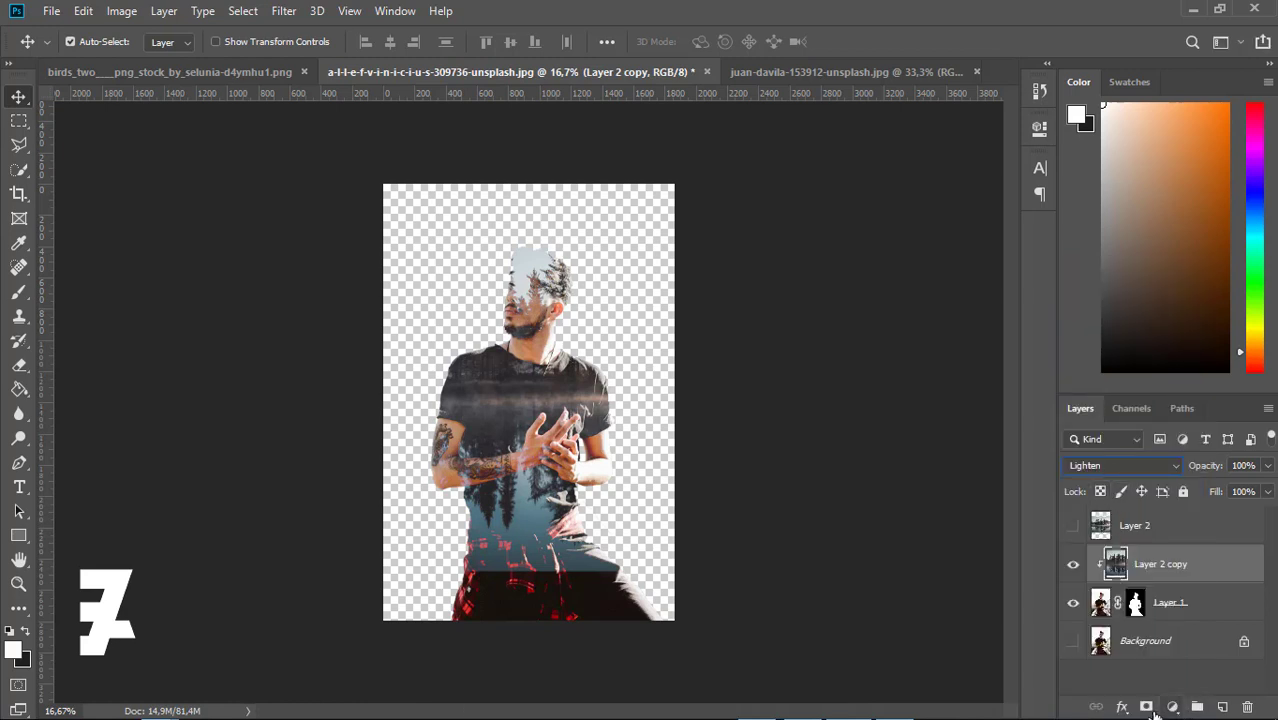
pyautogui.click(1149, 710)
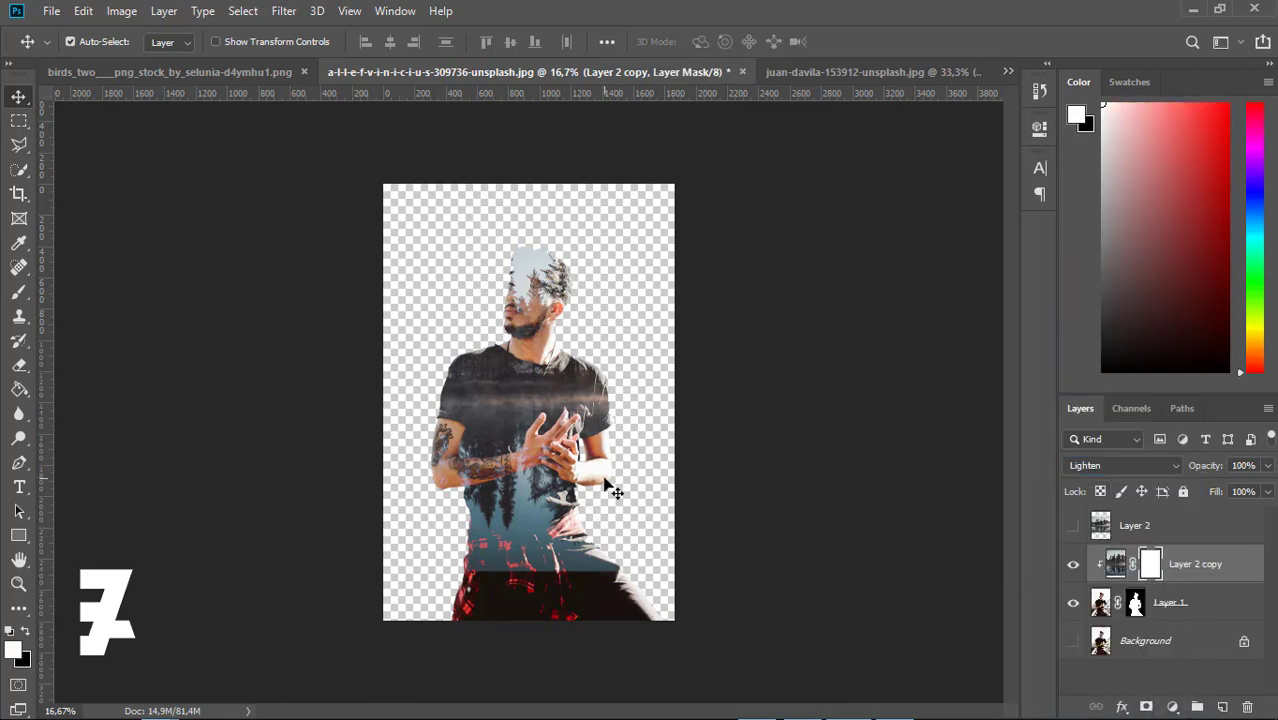
pyautogui.click(18, 292)
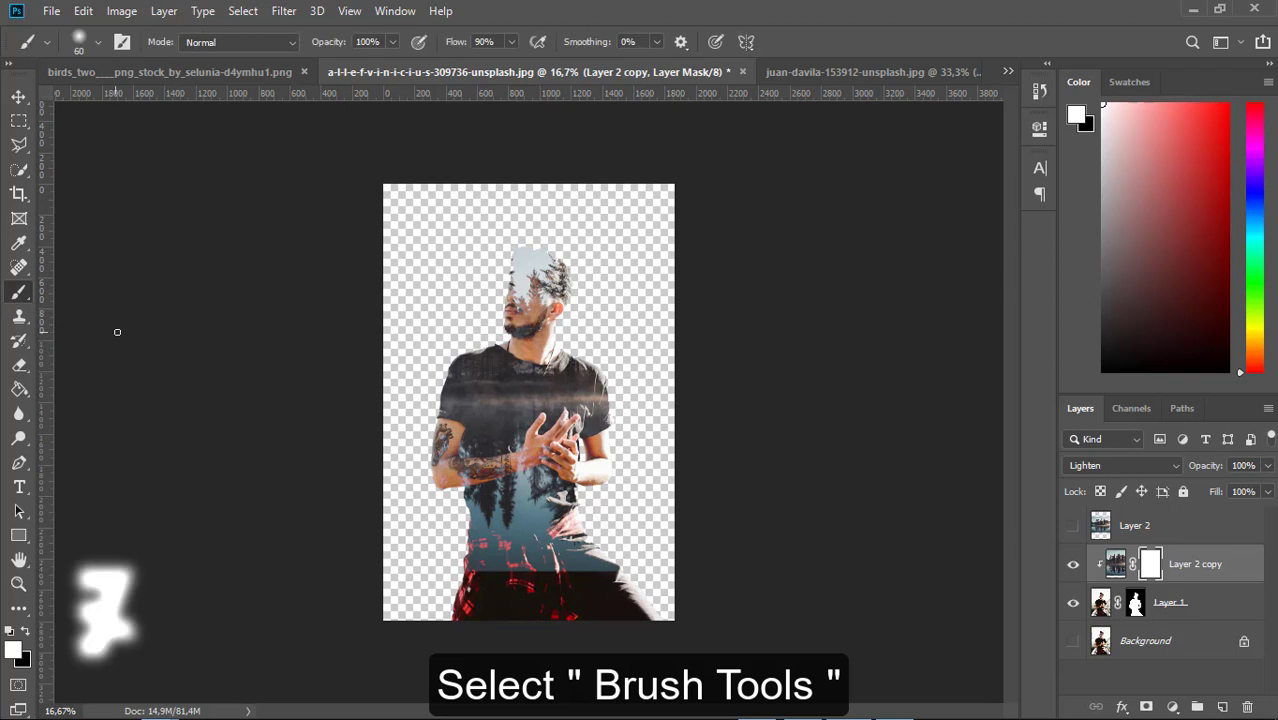
pyautogui.click(98, 42)
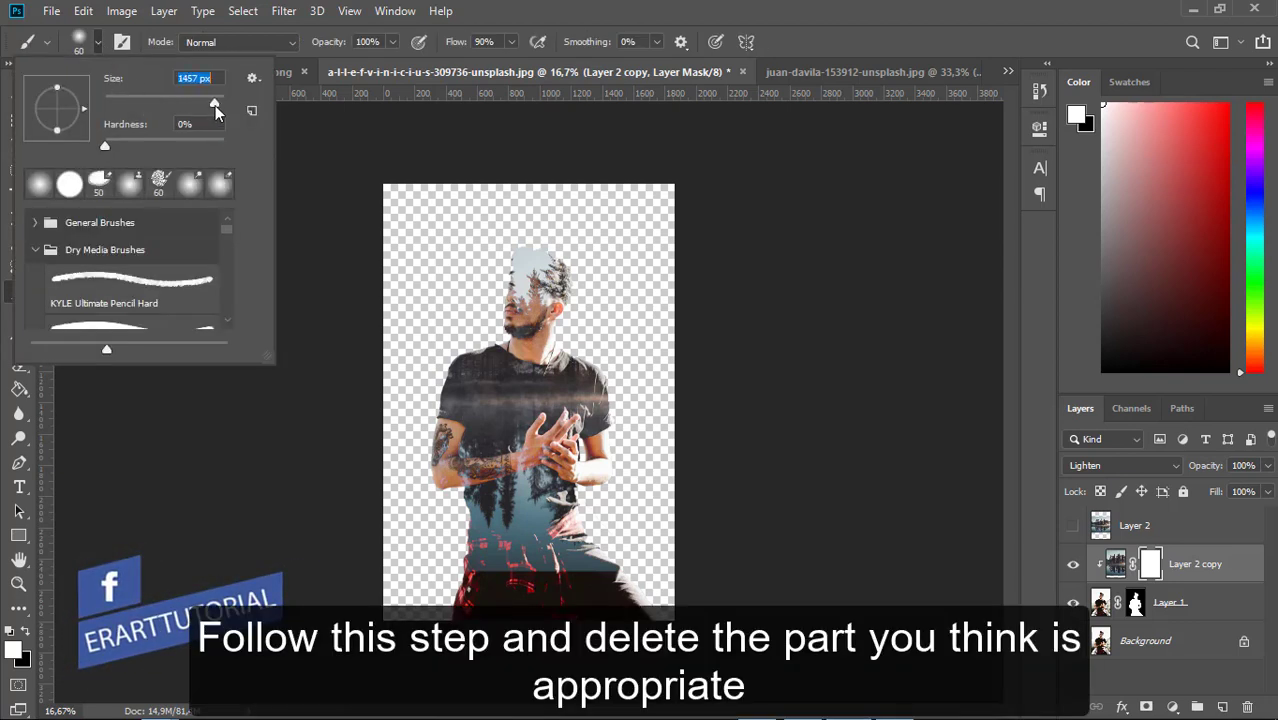
pyautogui.moveTo(215, 105); pyautogui.dragTo(213, 104)
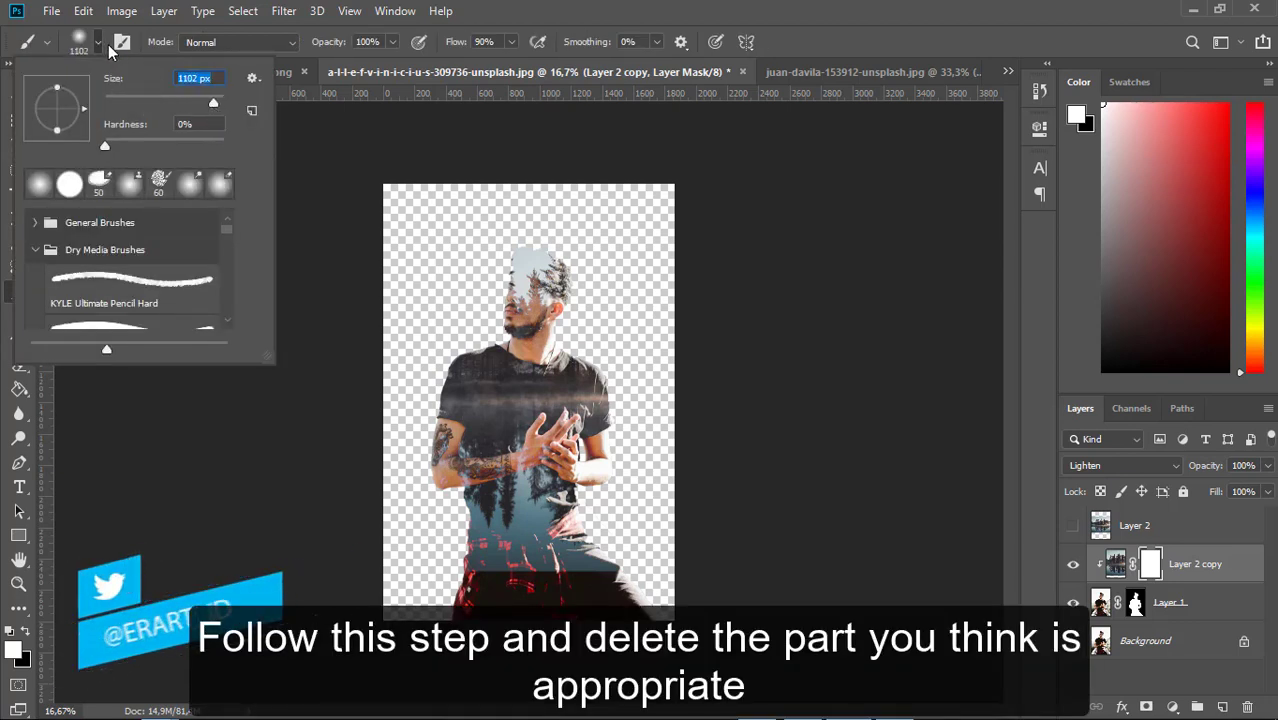
pyautogui.press('Return')
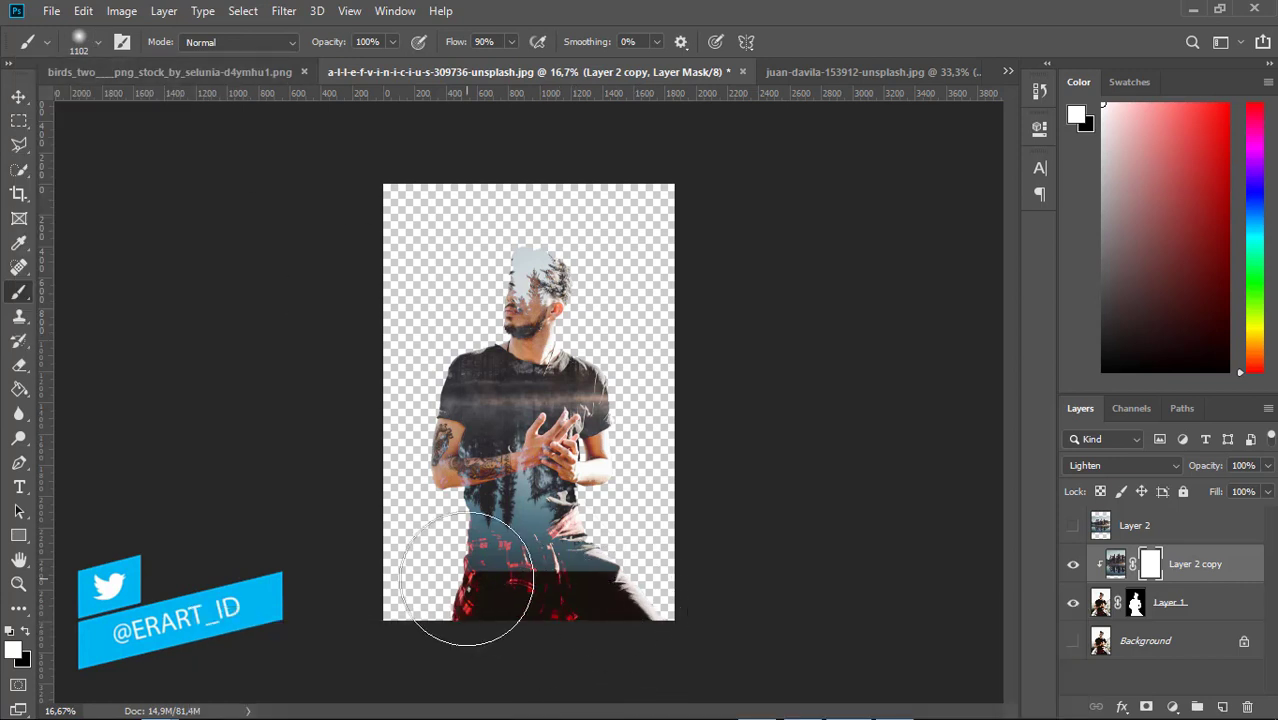
pyautogui.click(25, 633)
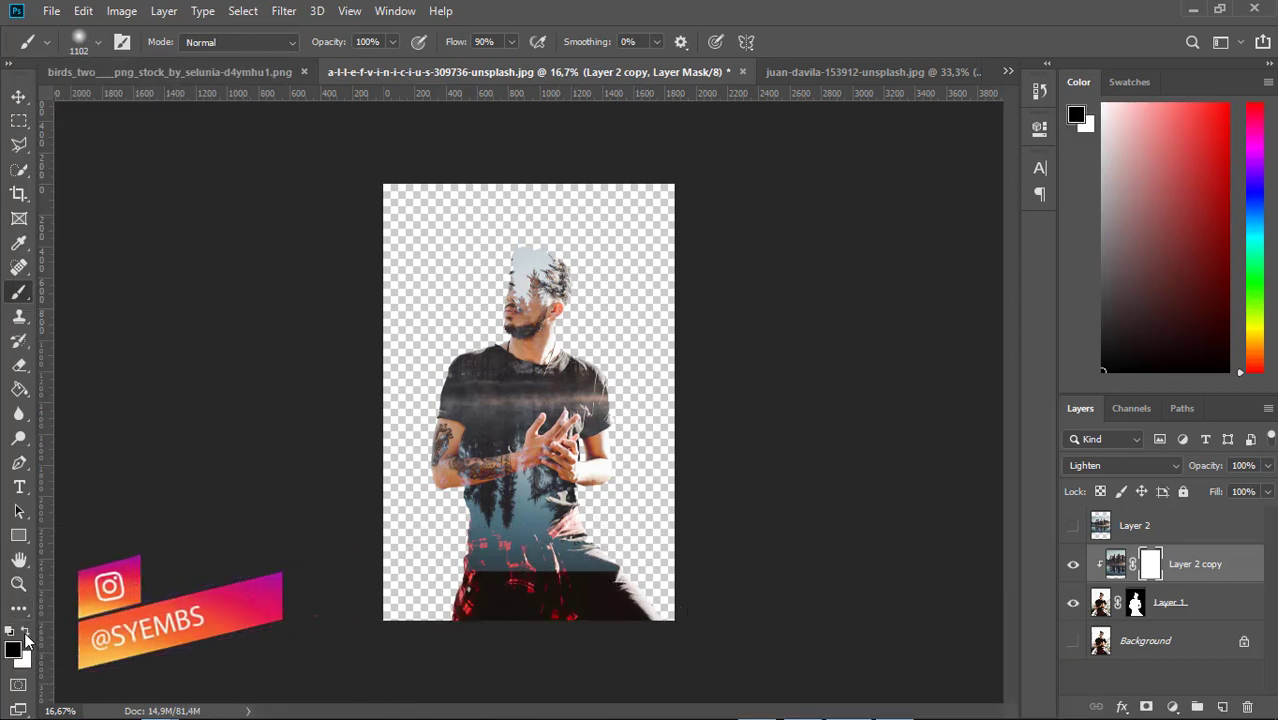
pyautogui.moveTo(470, 580)
pyautogui.mouseDown()
pyautogui.moveTo(549, 633)
pyautogui.moveTo(541, 670)
pyautogui.mouseUp()
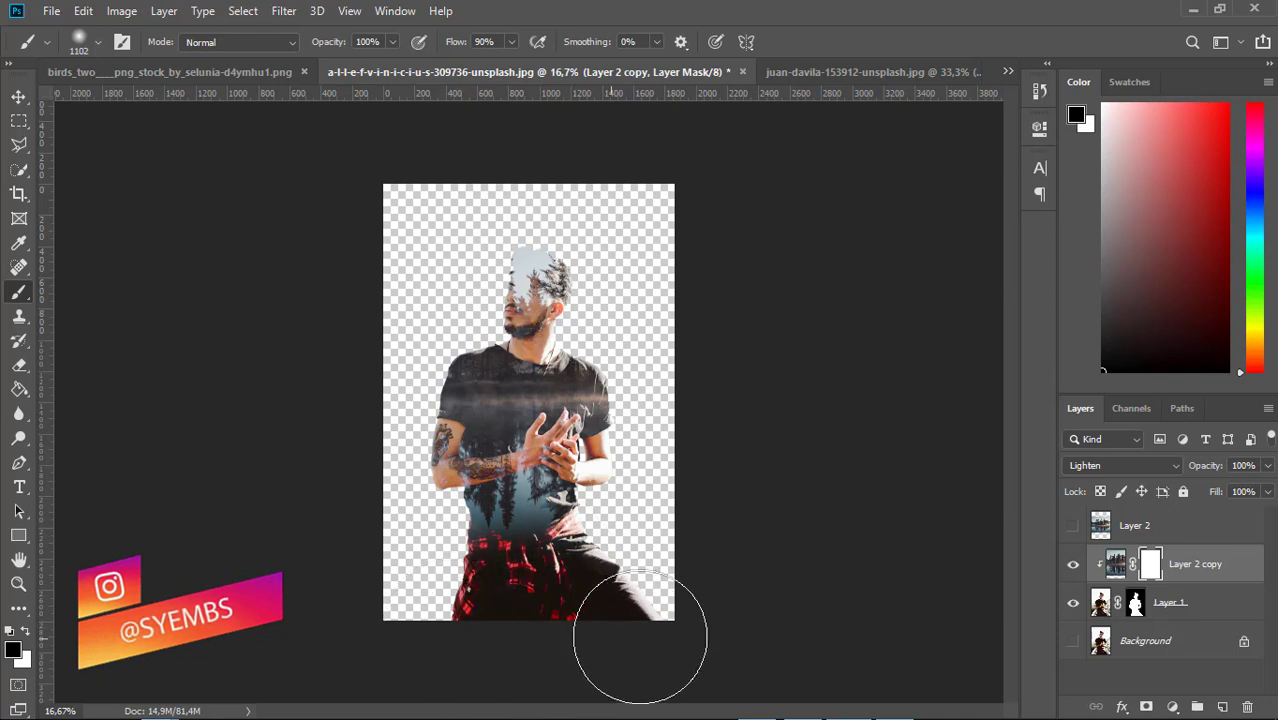
pyautogui.click(18, 96)
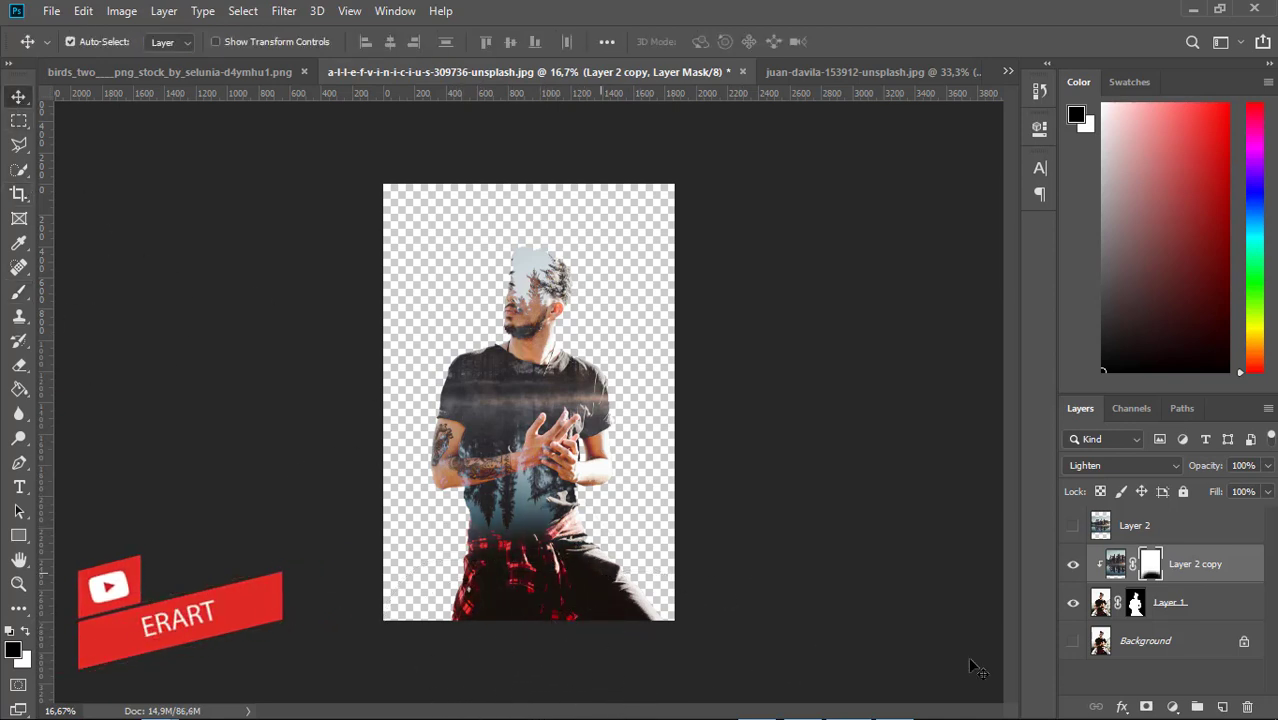
# - Show Layer 2, move it below Layer 1, and scale it to 194.85% to fill the canvas
pyautogui.click(1074, 527)
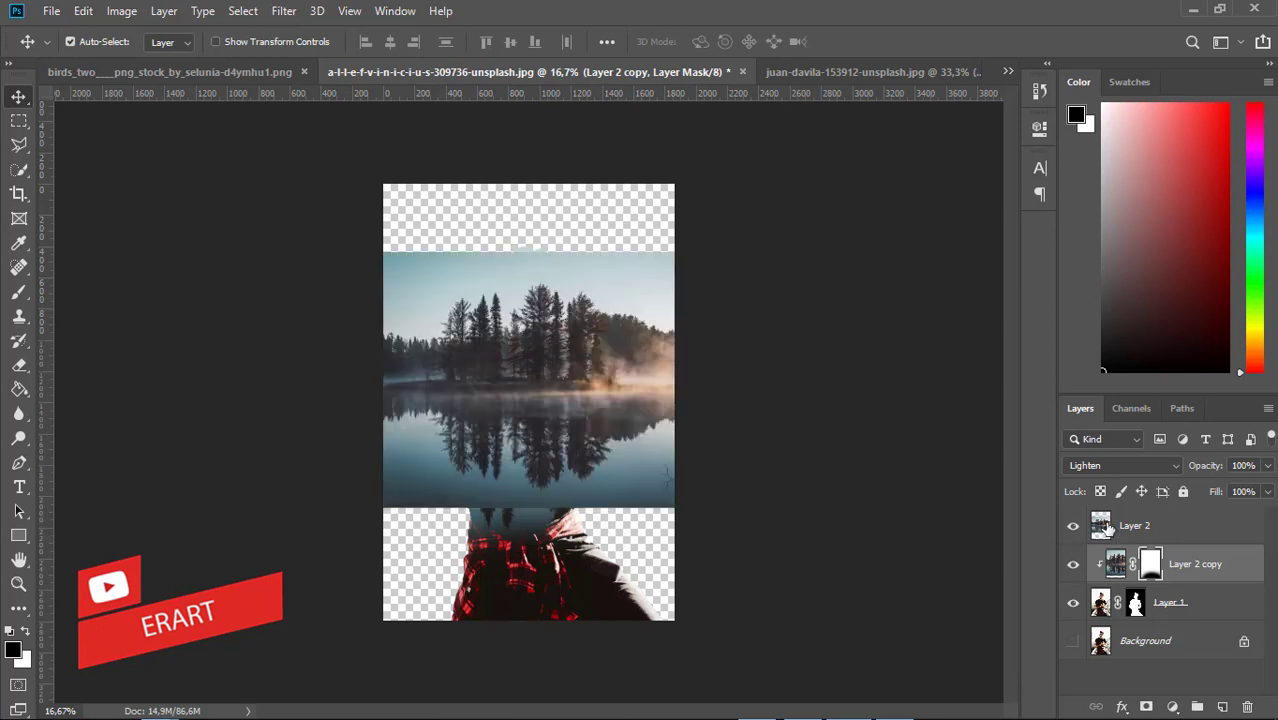
pyautogui.click(1107, 527)
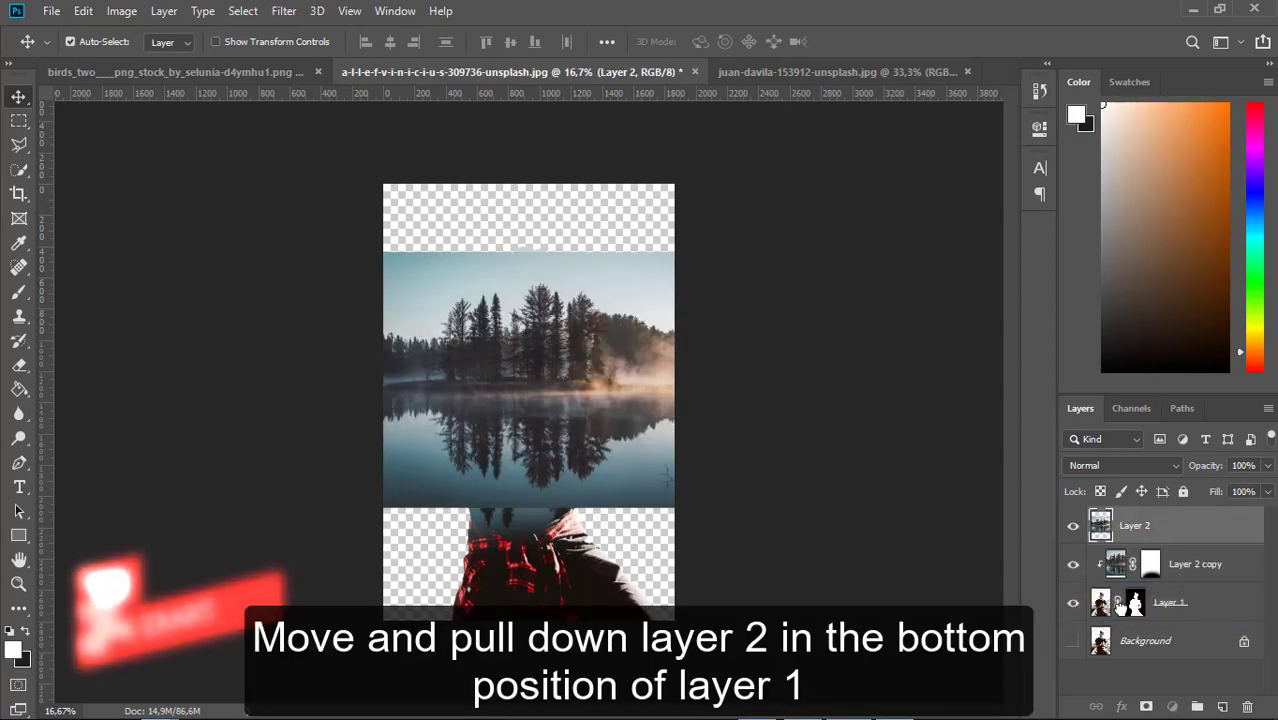
pyautogui.moveTo(1120, 604); pyautogui.dragTo(1100, 612)
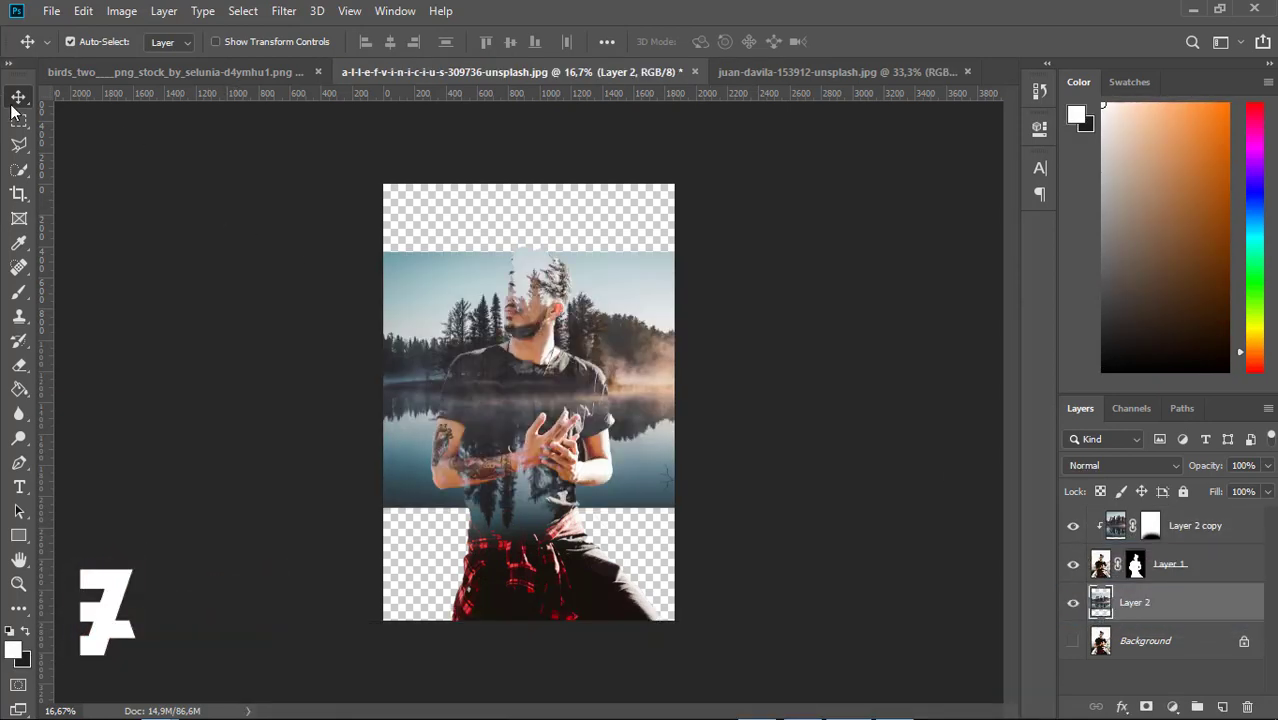
pyautogui.hotkey('ctrl', 't')
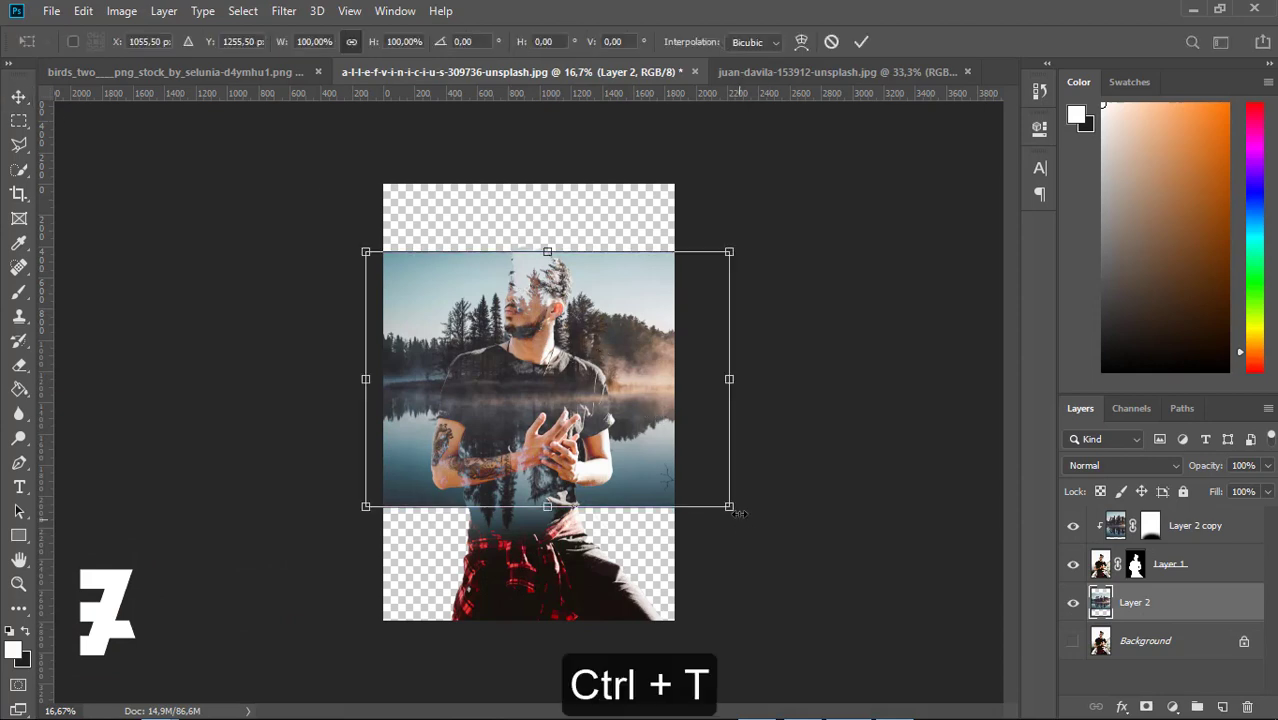
pyautogui.moveTo(737, 513); pyautogui.dragTo(893, 644)
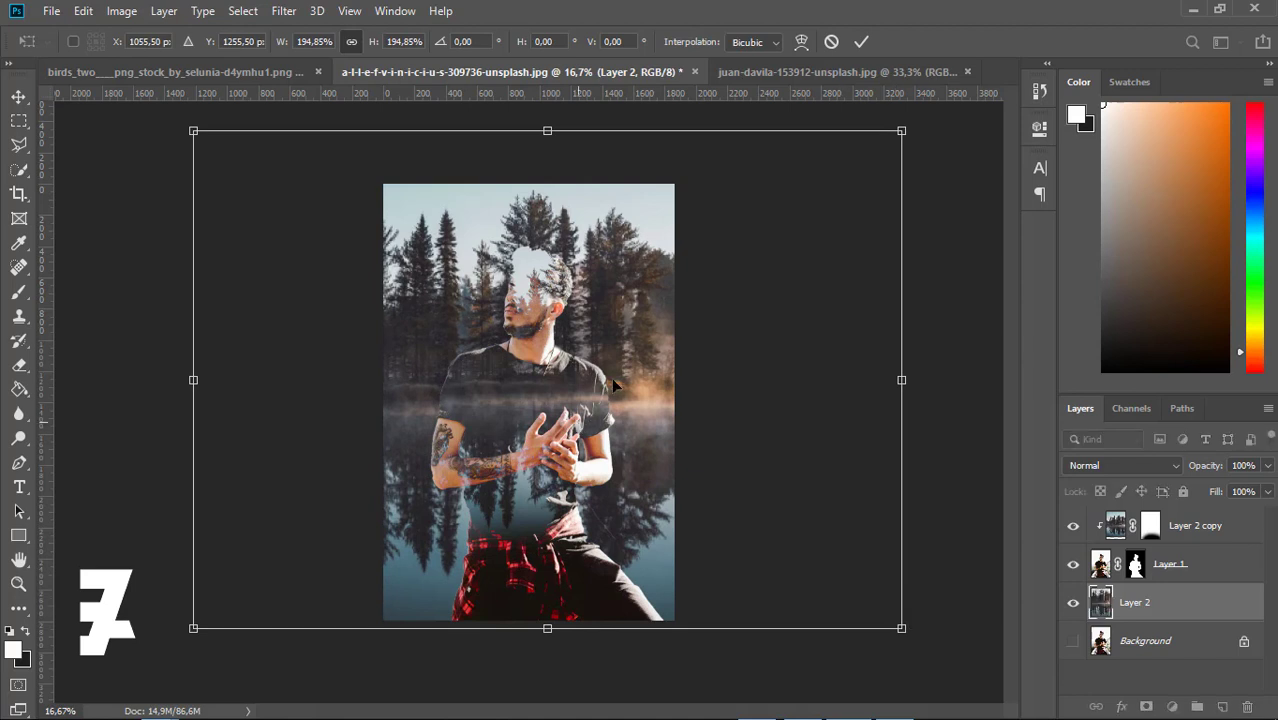
pyautogui.moveTo(617, 363); pyautogui.dragTo(671, 390)
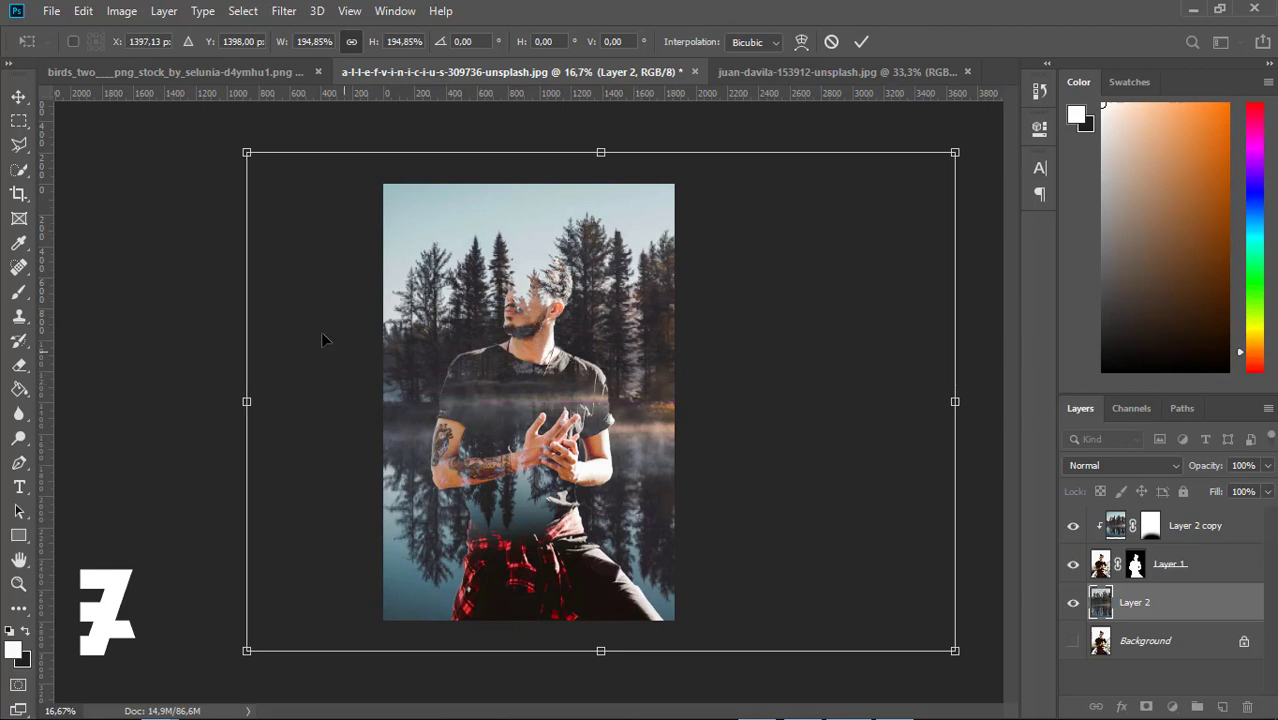
pyautogui.click(19, 96)
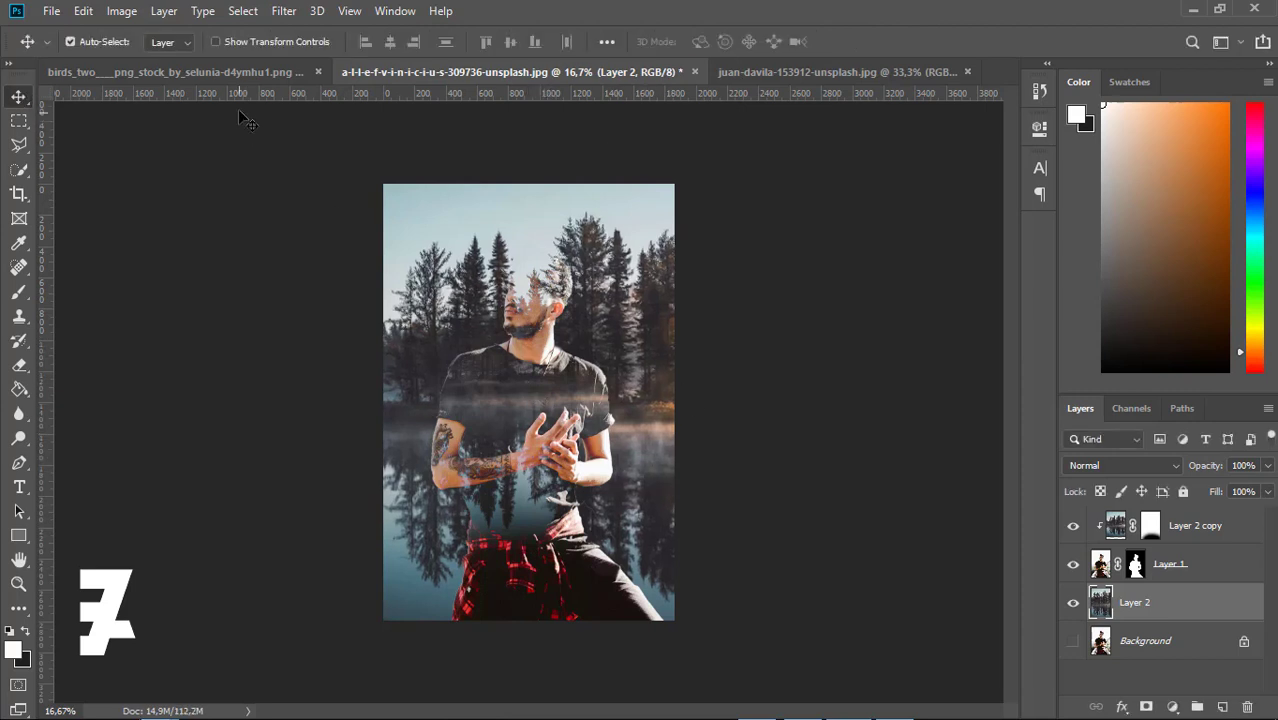
# - Copy the birds image into the portrait document as a new layer
pyautogui.click(228, 73)
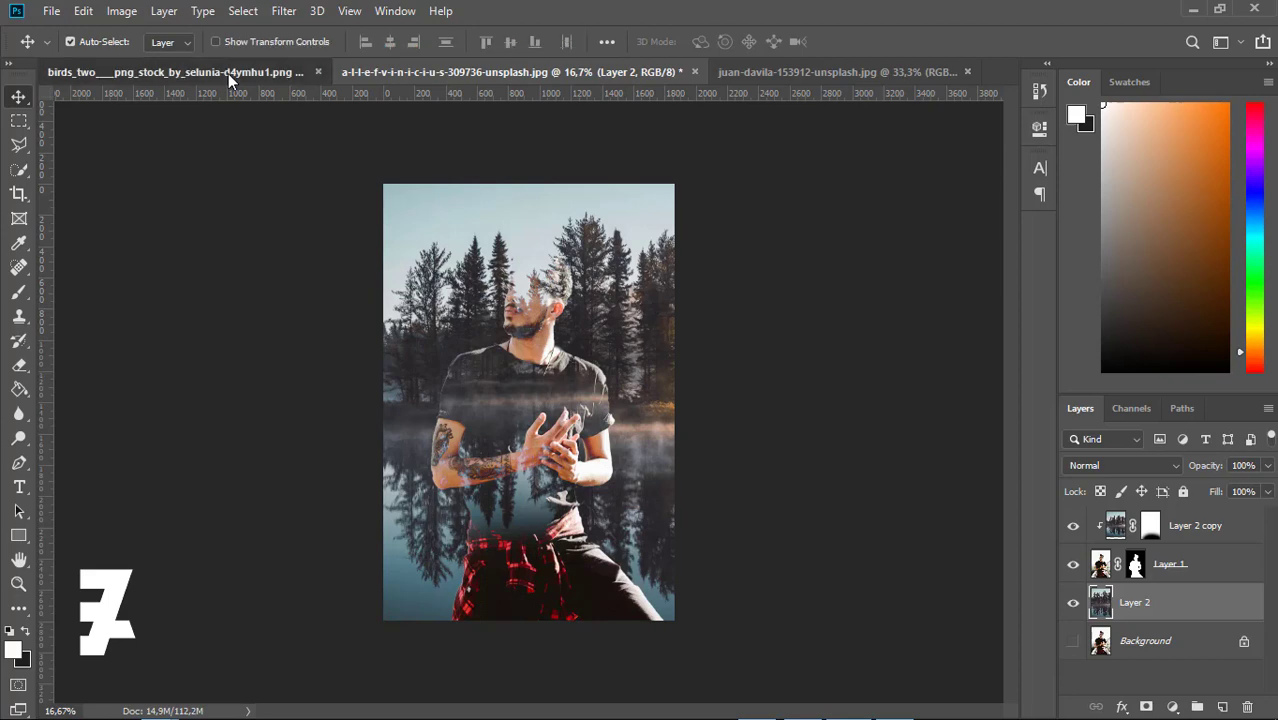
pyautogui.rightClick(228, 73)
pyautogui.click(315, 148)
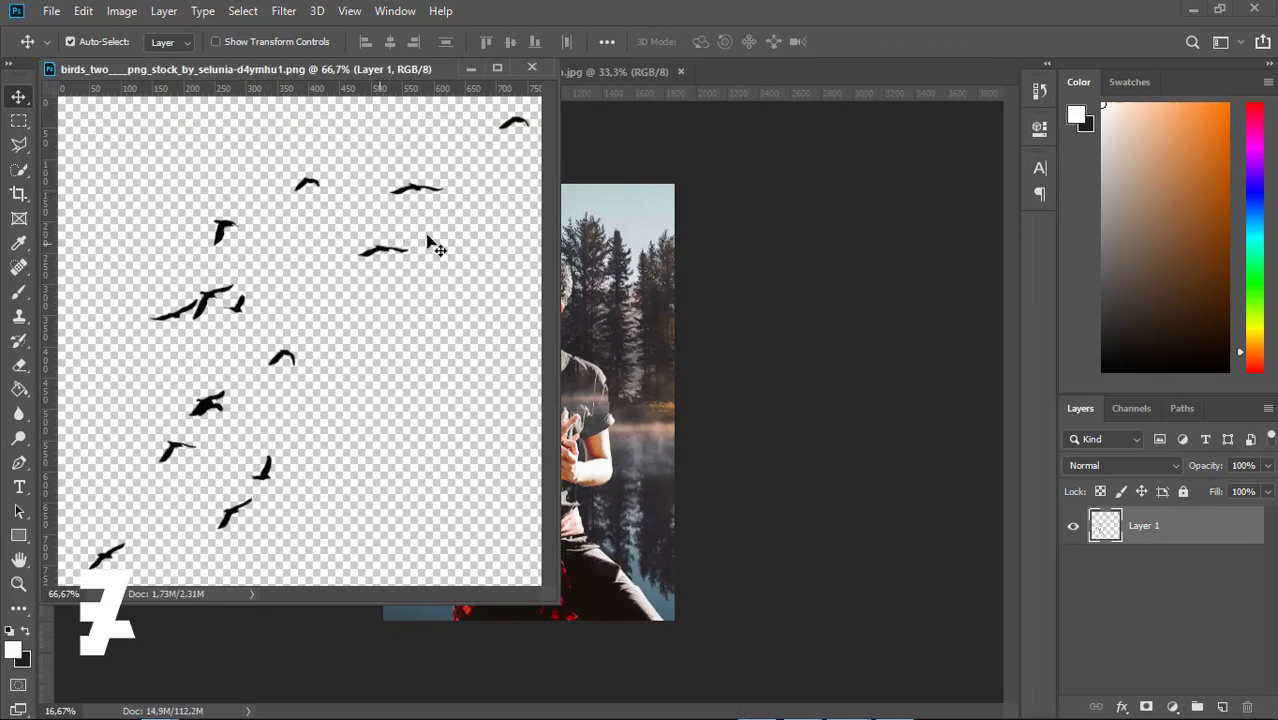
pyautogui.moveTo(428, 241)
pyautogui.mouseDown()
pyautogui.moveTo(408, 252)
pyautogui.moveTo(645, 258)
pyautogui.mouseUp()
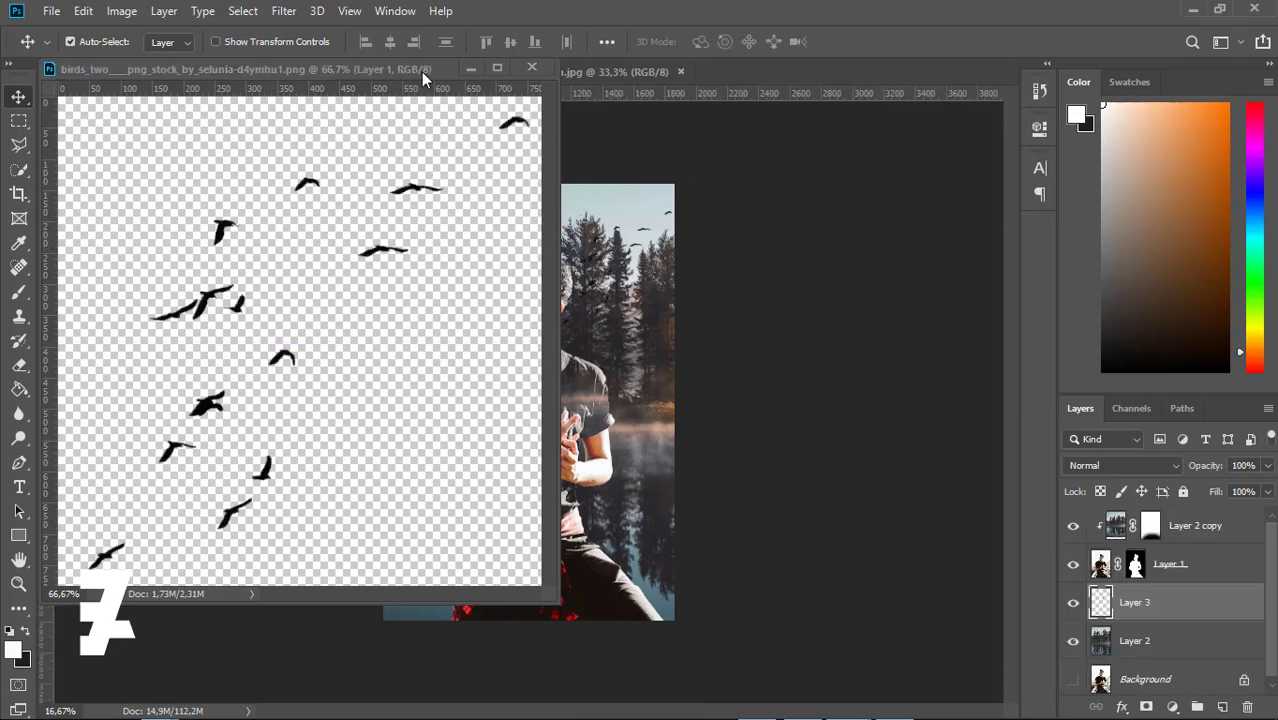
pyautogui.moveTo(421, 71); pyautogui.dragTo(744, 72)
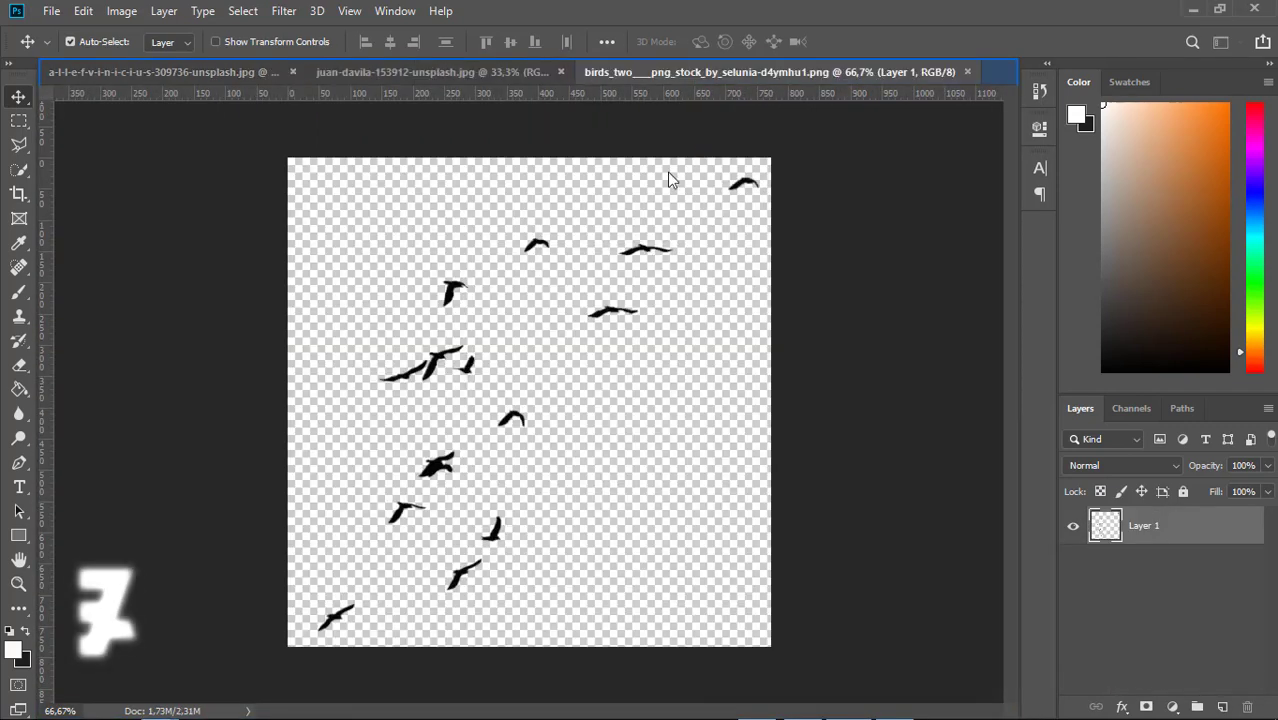
pyautogui.click(189, 70)
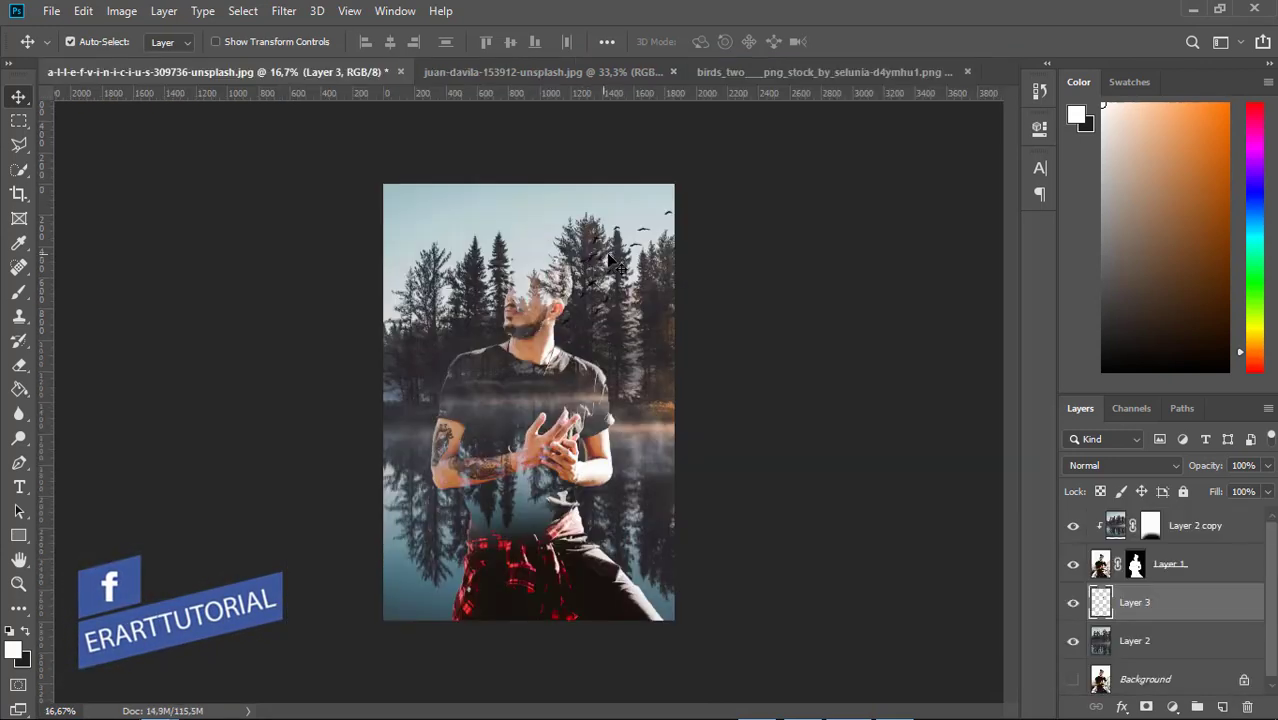
# - Move Layer 3 to the top, place the birds above the head, and scale them to 53.26%
pyautogui.moveTo(1130, 602); pyautogui.dragTo(1129, 516)
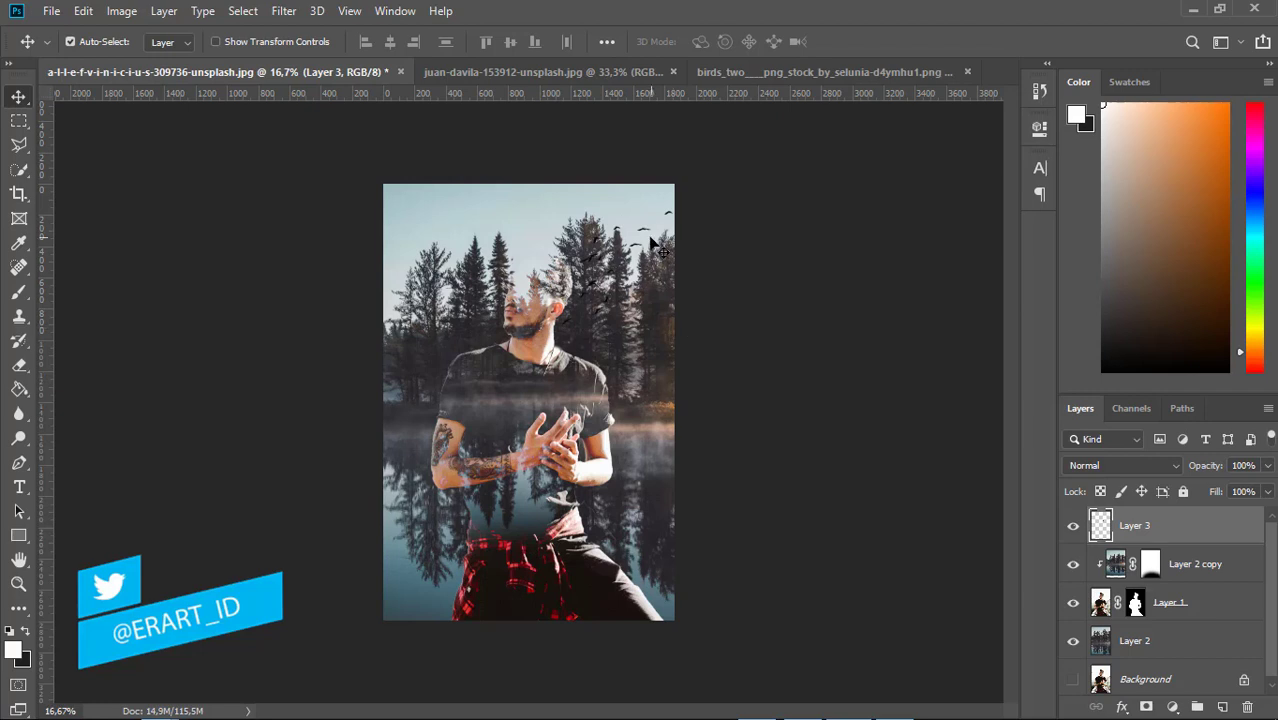
pyautogui.moveTo(645, 236); pyautogui.dragTo(558, 213)
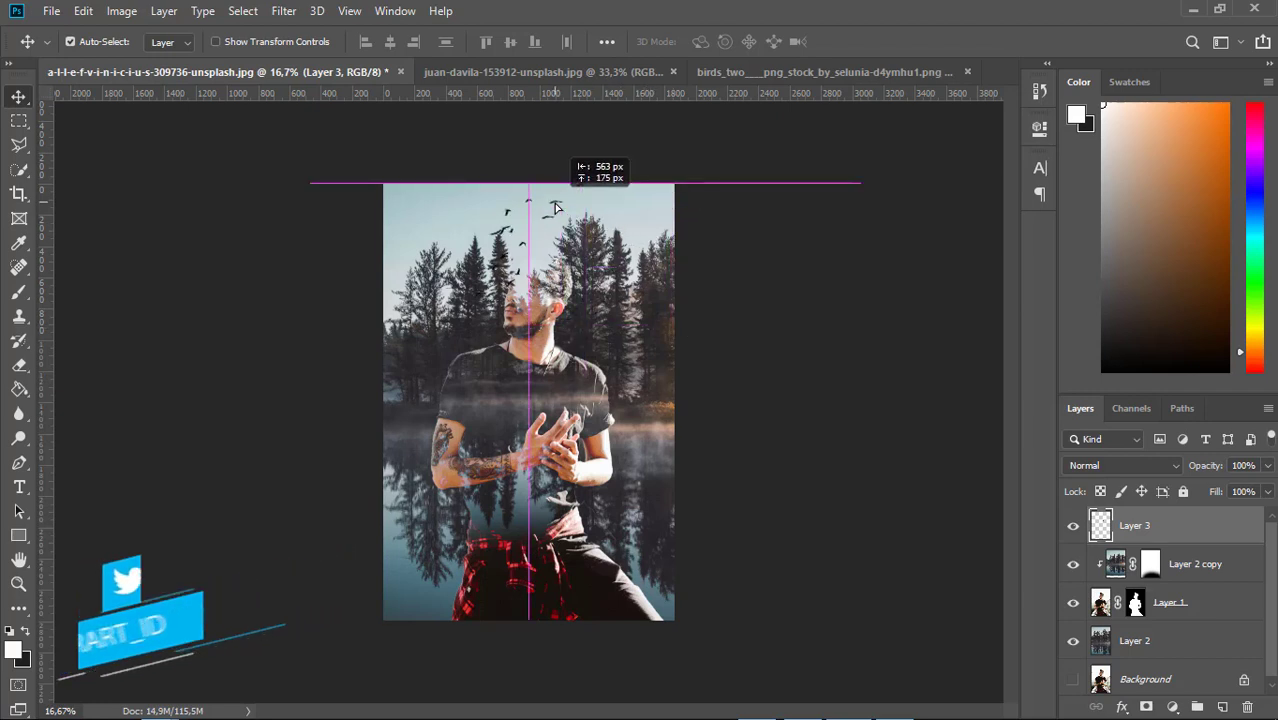
pyautogui.hotkey('ctrl', 't')
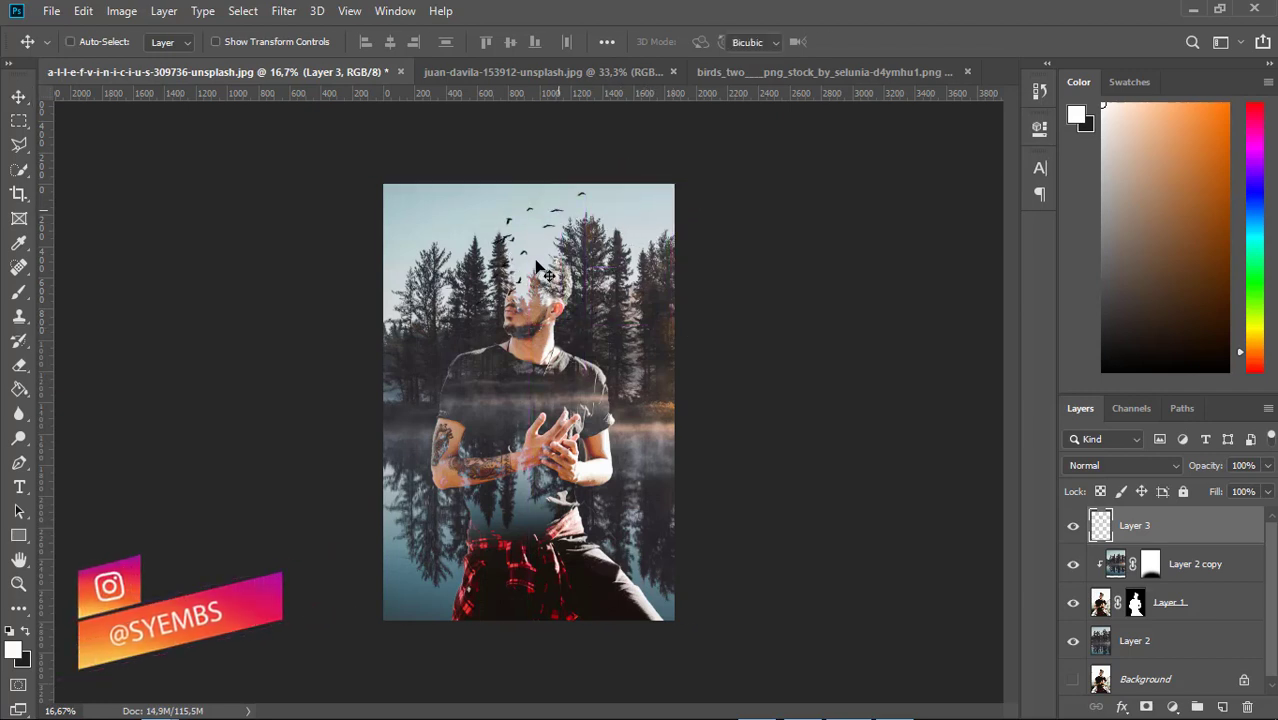
pyautogui.moveTo(475, 305); pyautogui.dragTo(529, 247)
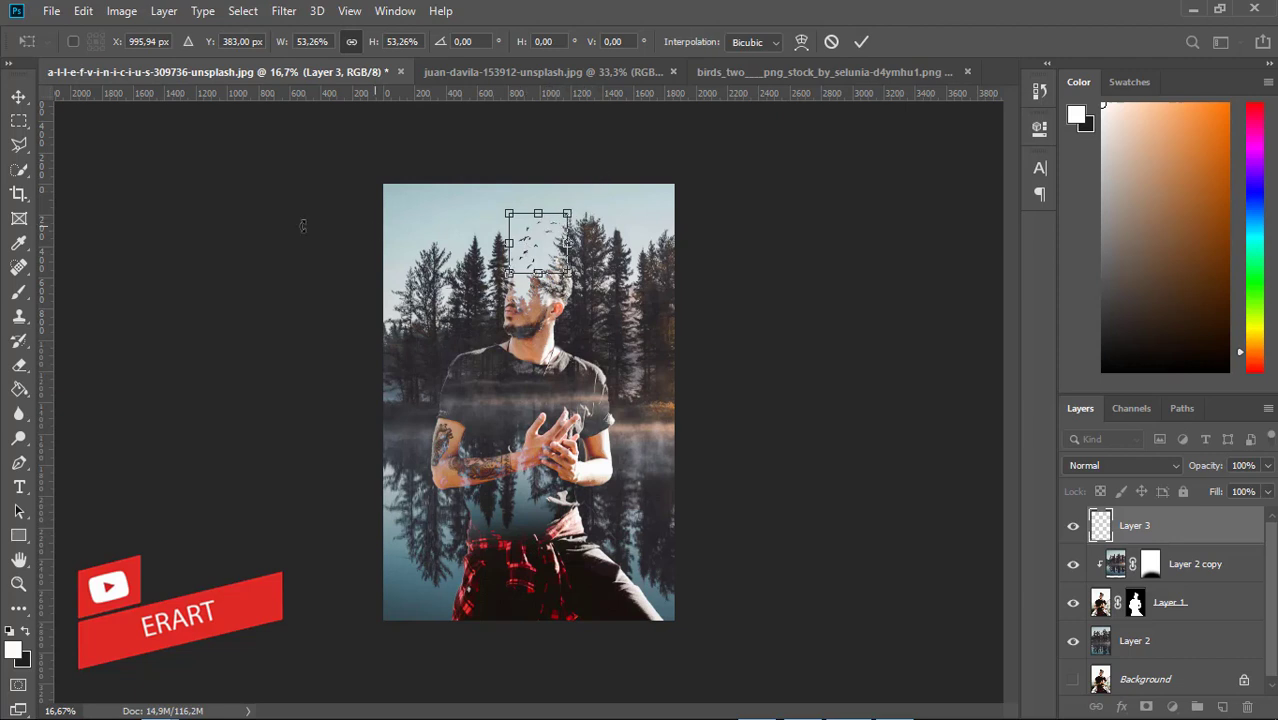
pyautogui.press('Return')
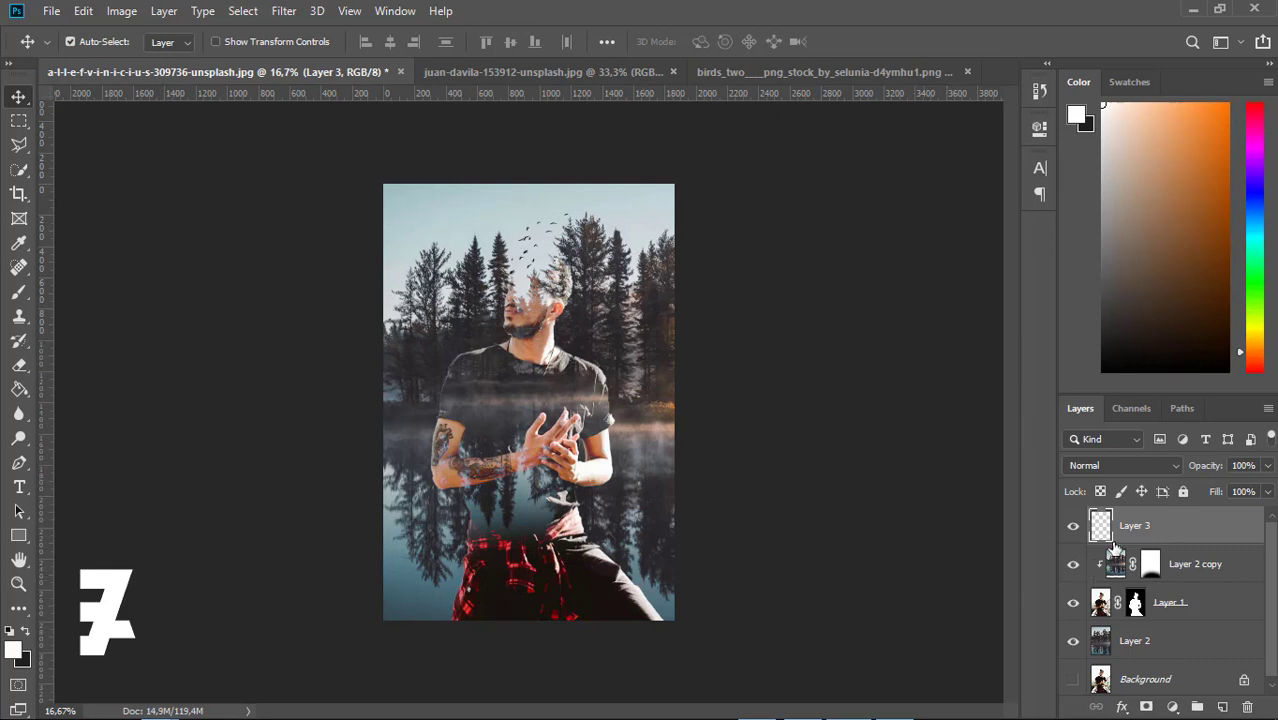
# - Add a Color Lookup adjustment layer using the FallColors.look 3DLUT file
pyautogui.click(1171, 707)
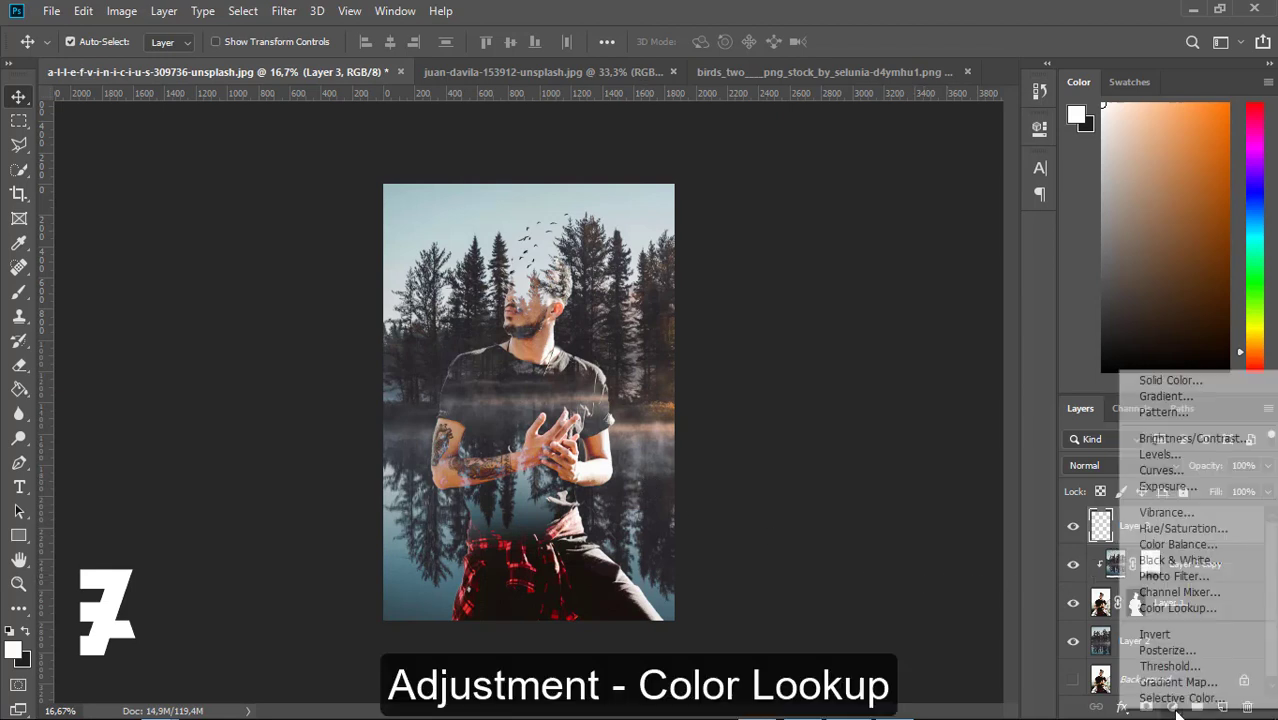
pyautogui.click(1173, 609)
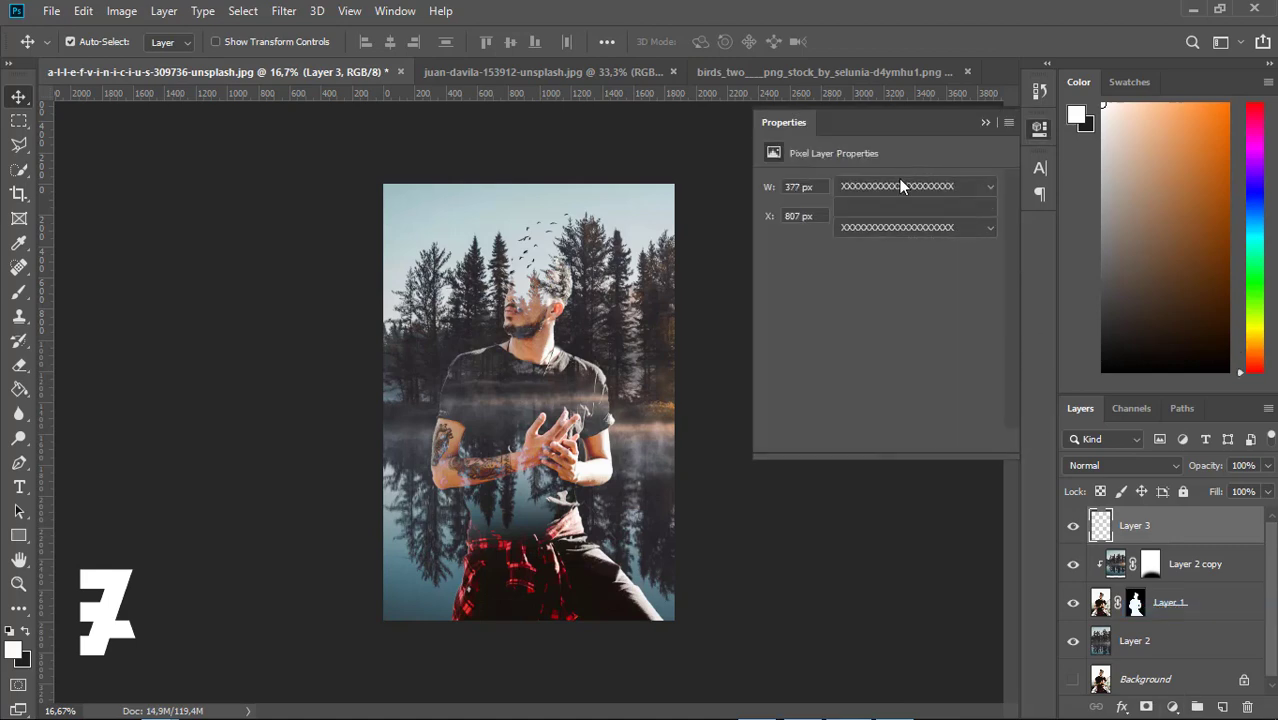
pyautogui.click(899, 186)
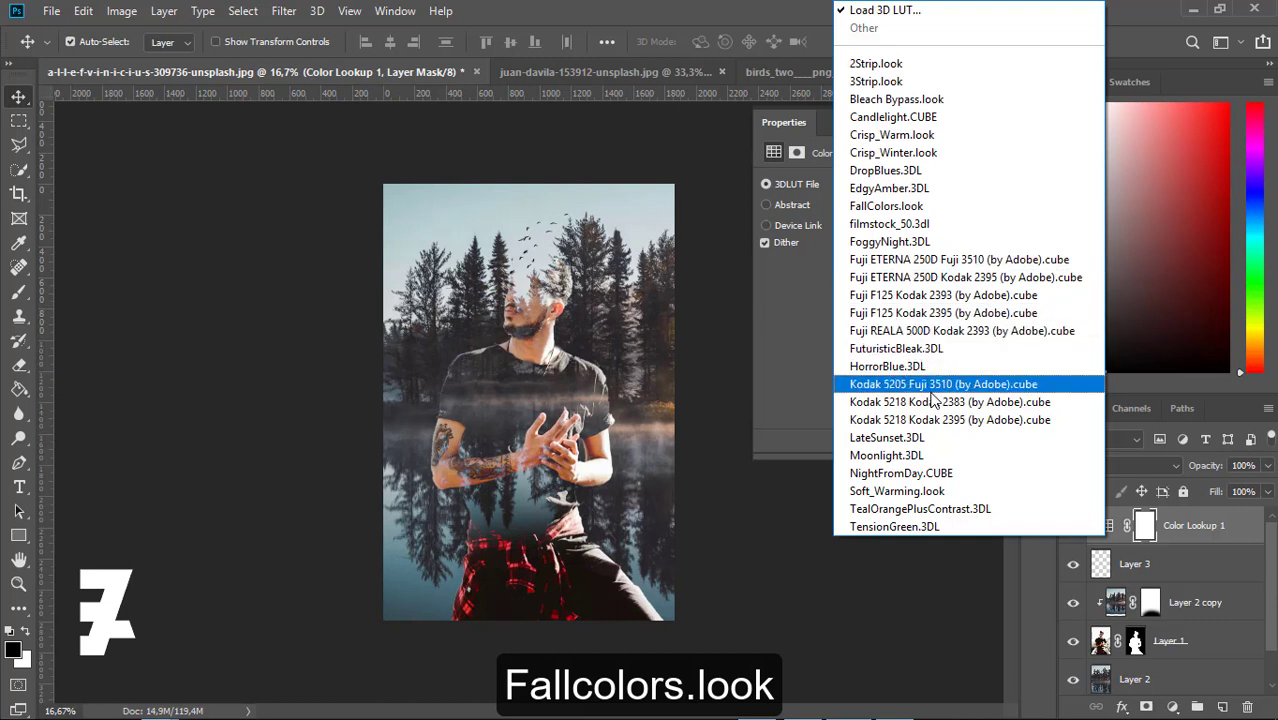
pyautogui.click(921, 206)
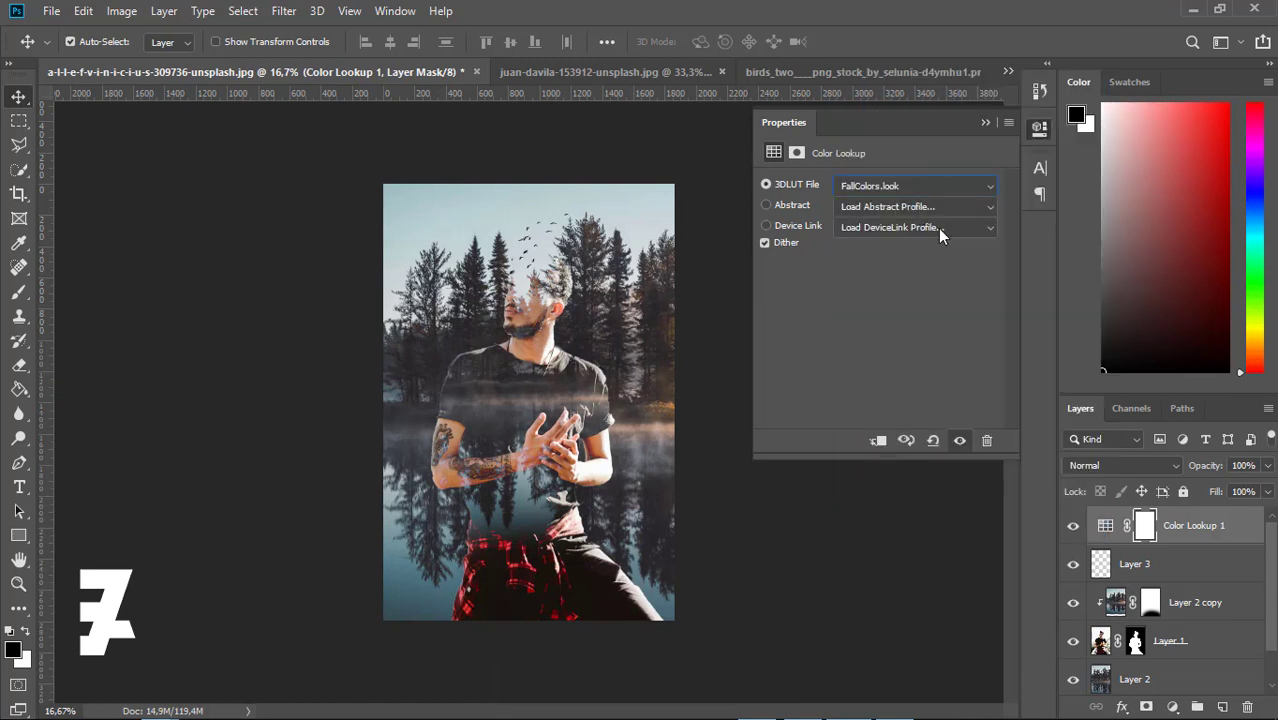
pyautogui.click(985, 123)
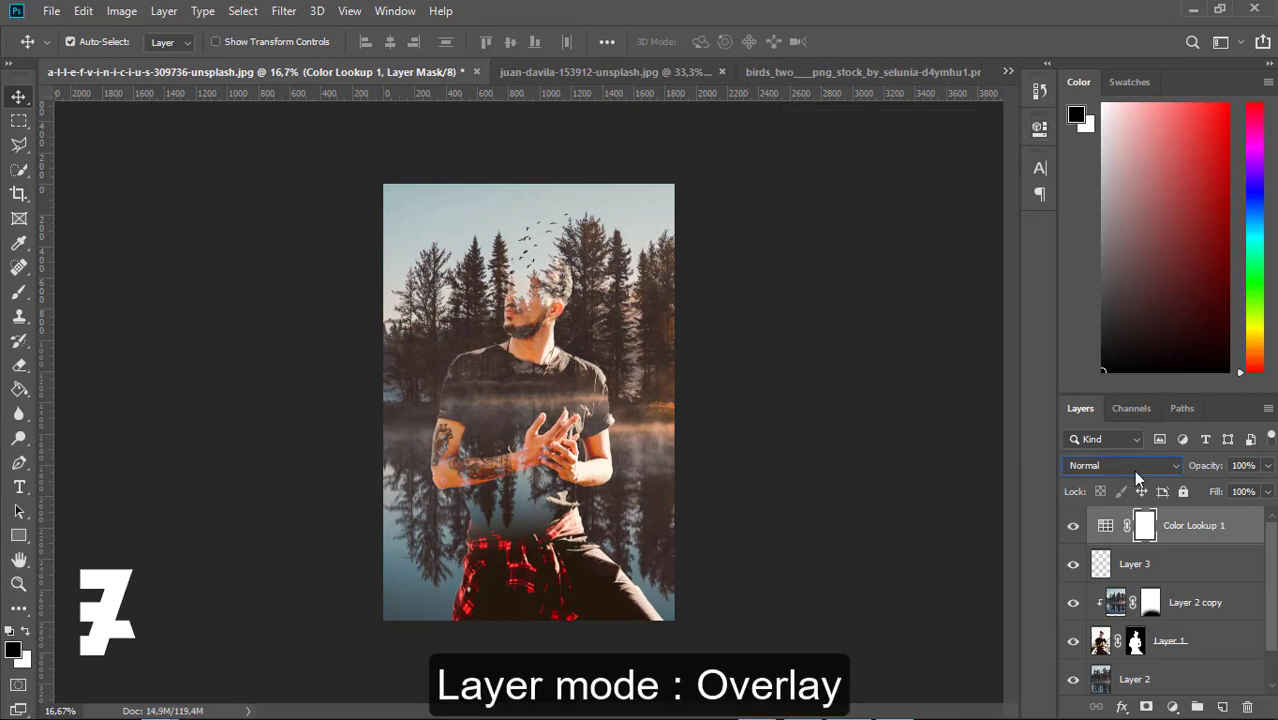
# - Set the Color Lookup layer to Overlay blend mode at 40% opacity
pyautogui.click(1133, 470)
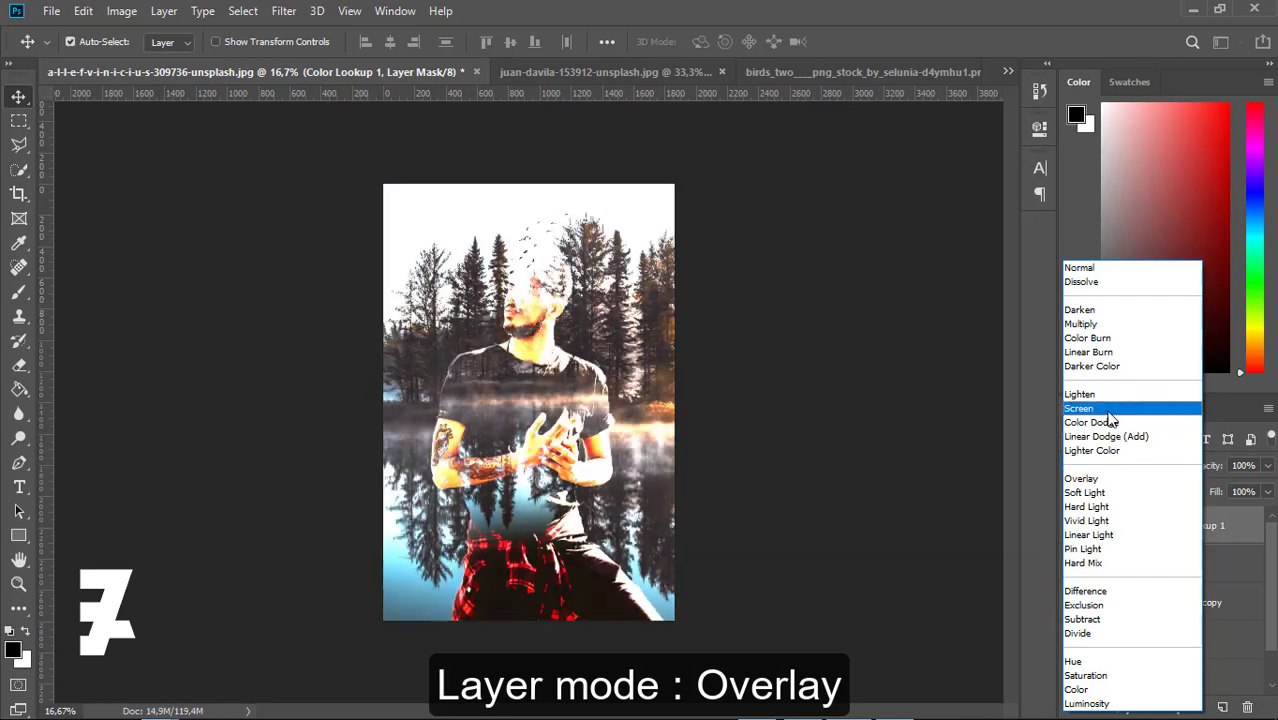
pyautogui.click(1105, 478)
pyautogui.click(1268, 466)
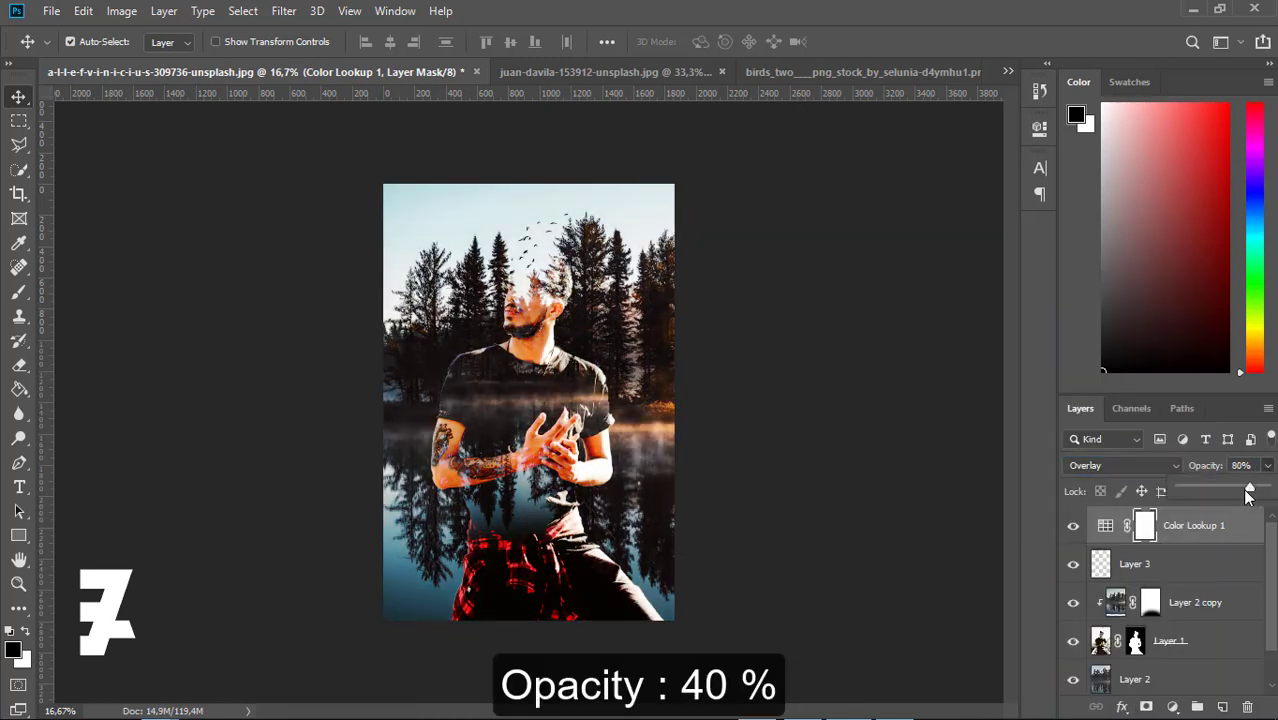
pyautogui.moveTo(1268, 489); pyautogui.dragTo(1235, 489)
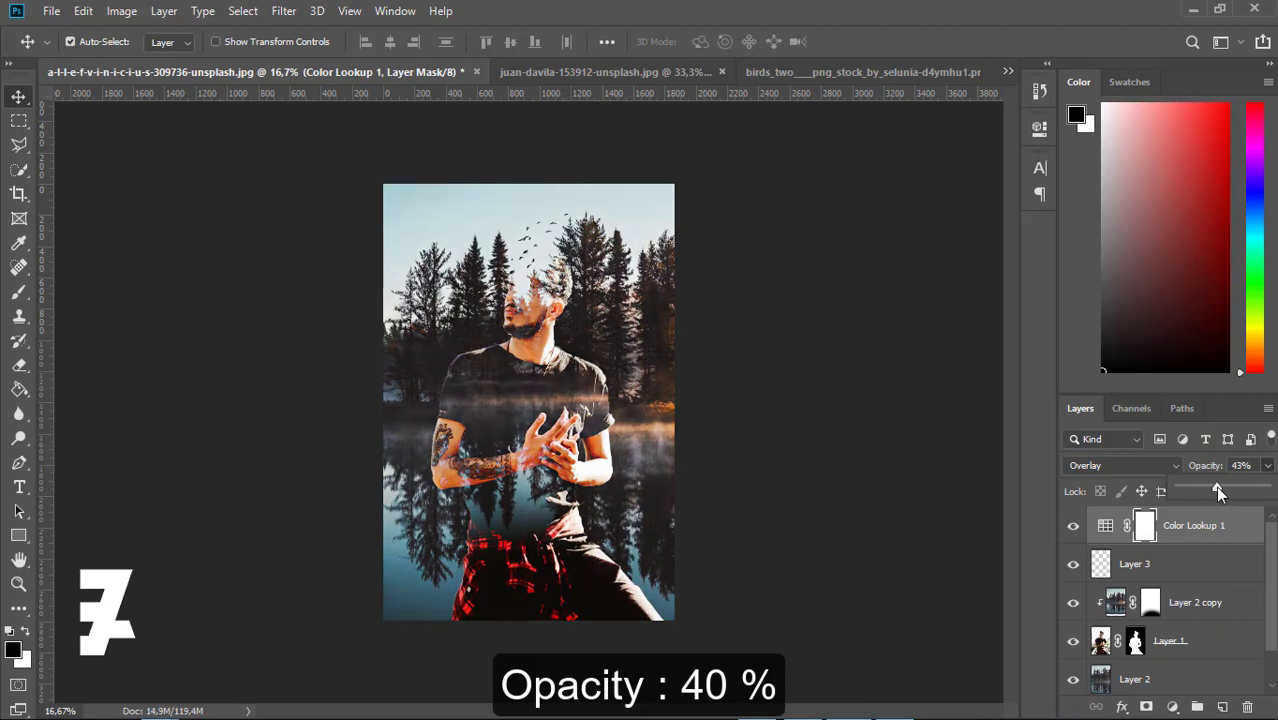
pyautogui.moveTo(1216, 488); pyautogui.dragTo(1213, 489)
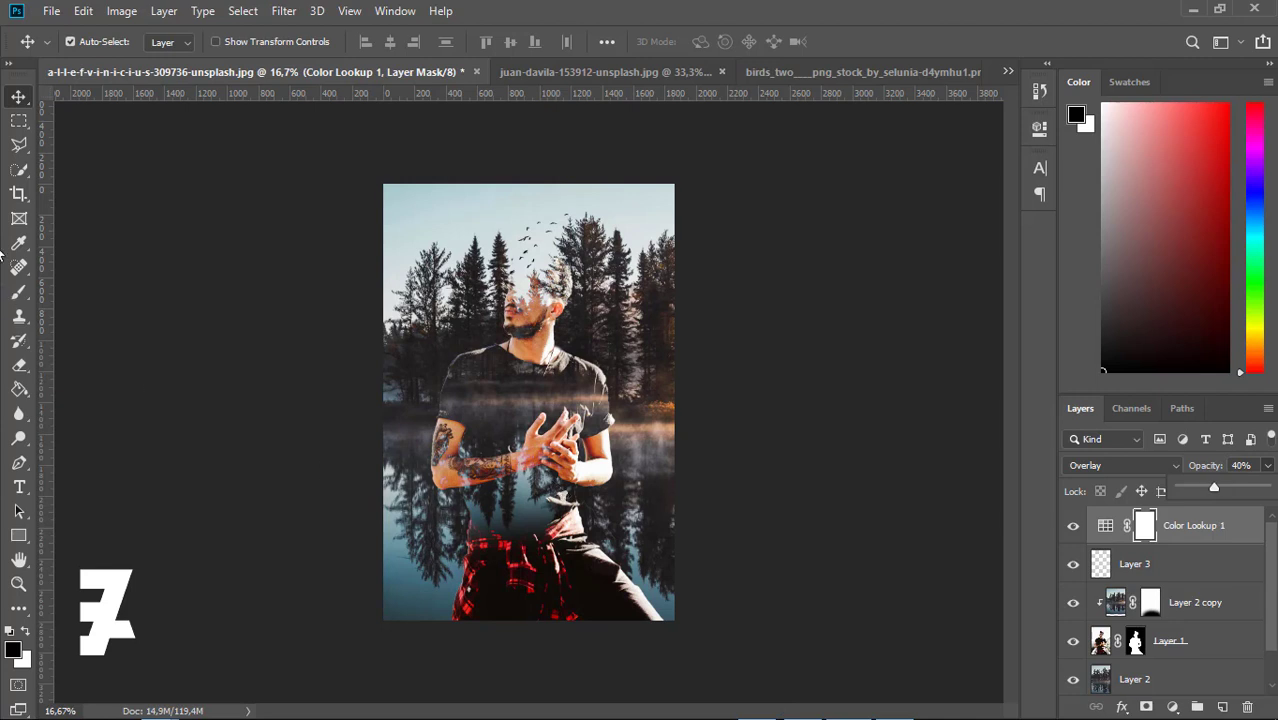
pyautogui.click(20, 100)
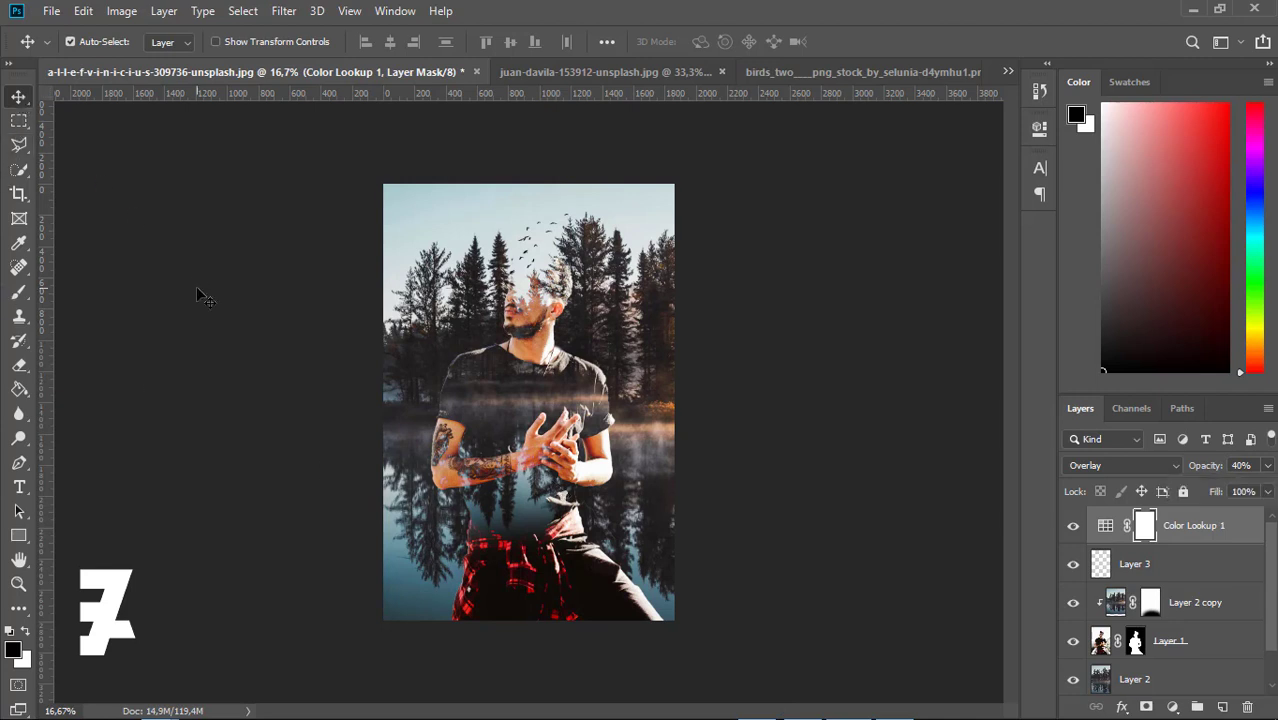